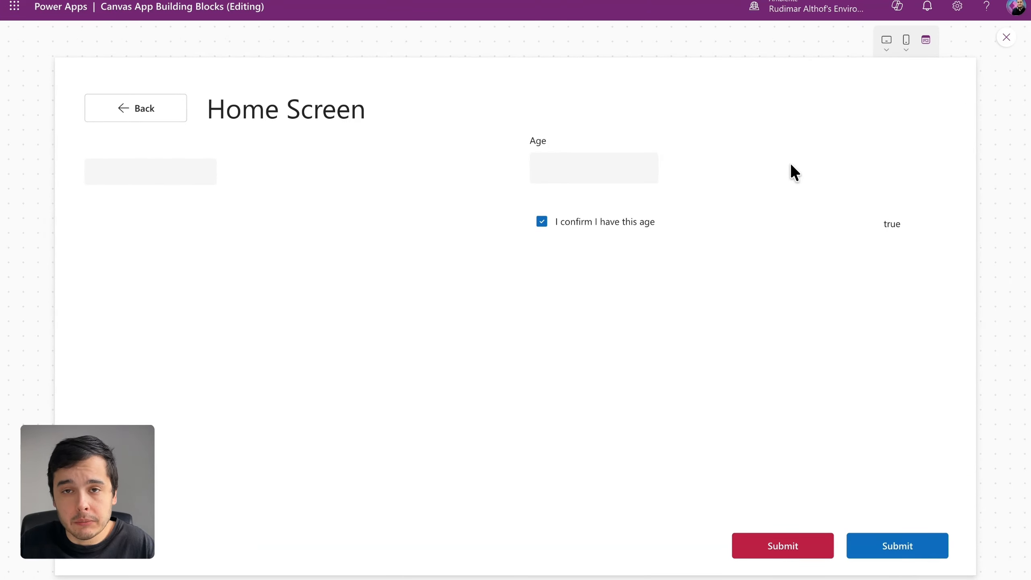
Step: Exit the preview and insert a Toggle control below the age confirmation checkbox, at about X 704, Y 295
{"action": "left_click", "coordinate": [1006, 38]}
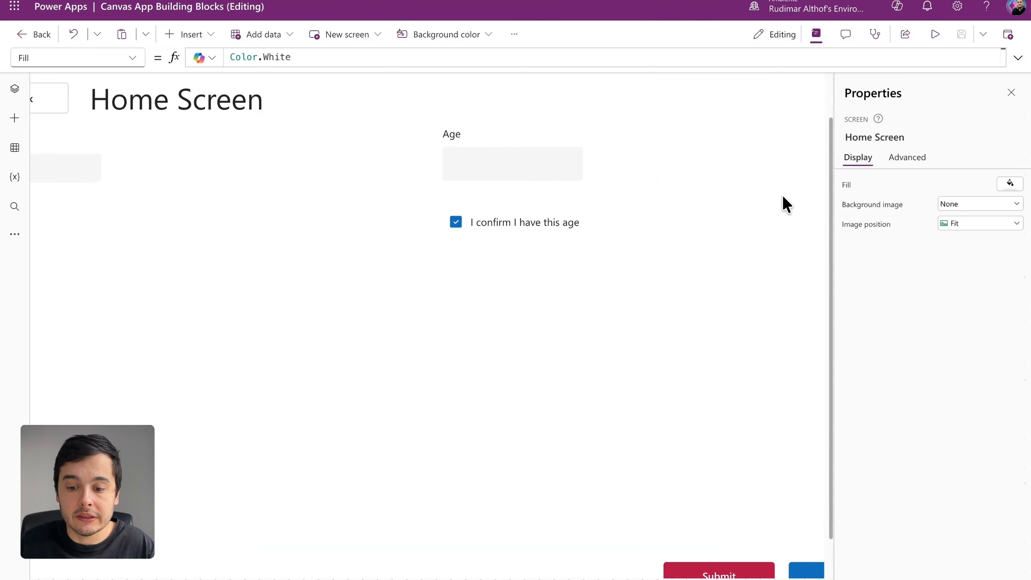
{"action": "scroll", "coordinate": [375, 237], "scroll_direction": "right", "scroll_amount": 3}
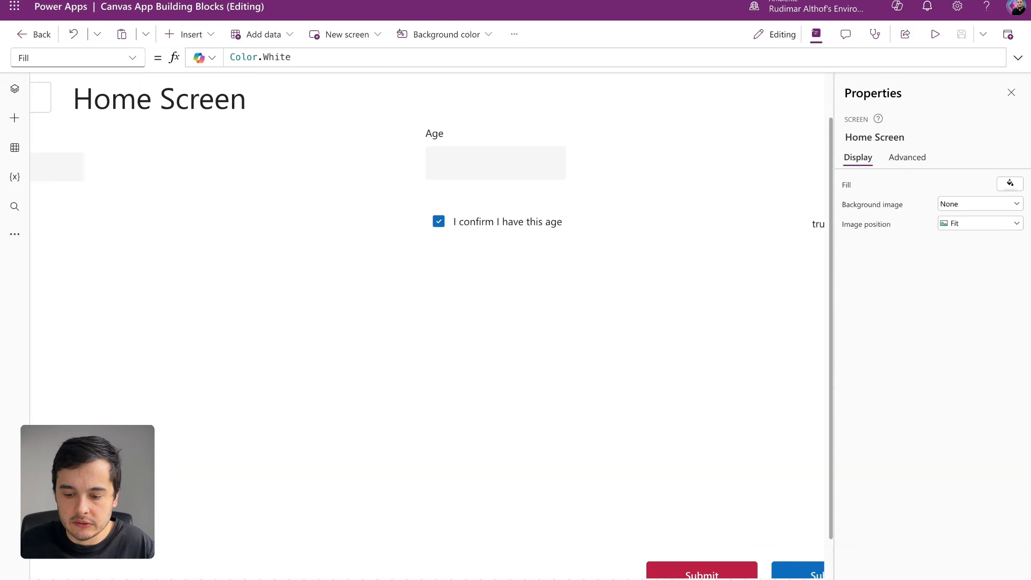
{"action": "left_click", "coordinate": [211, 33]}
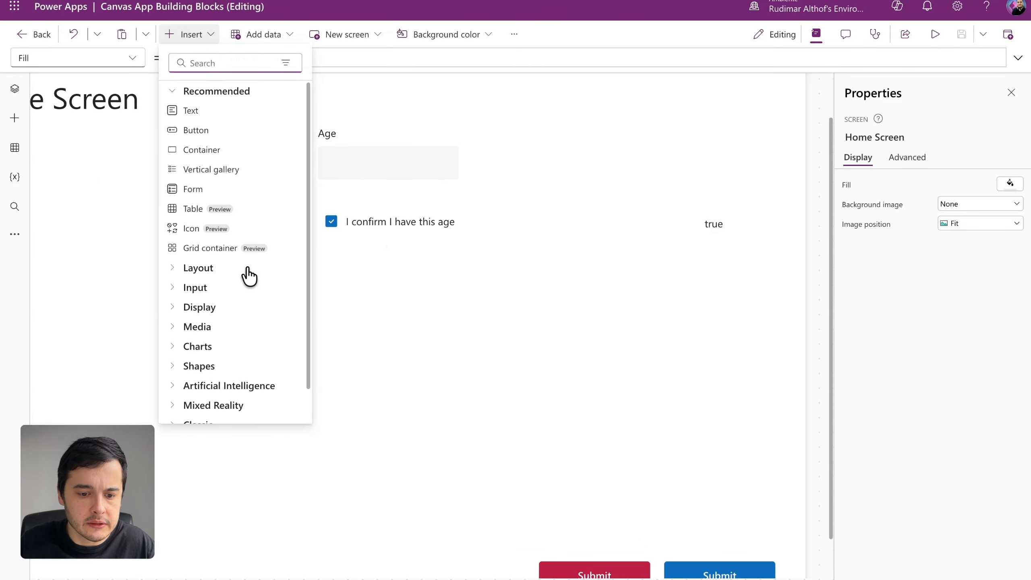
{"action": "left_click", "coordinate": [237, 287]}
{"action": "scroll", "coordinate": [223, 295], "scroll_direction": "down", "scroll_amount": 3}
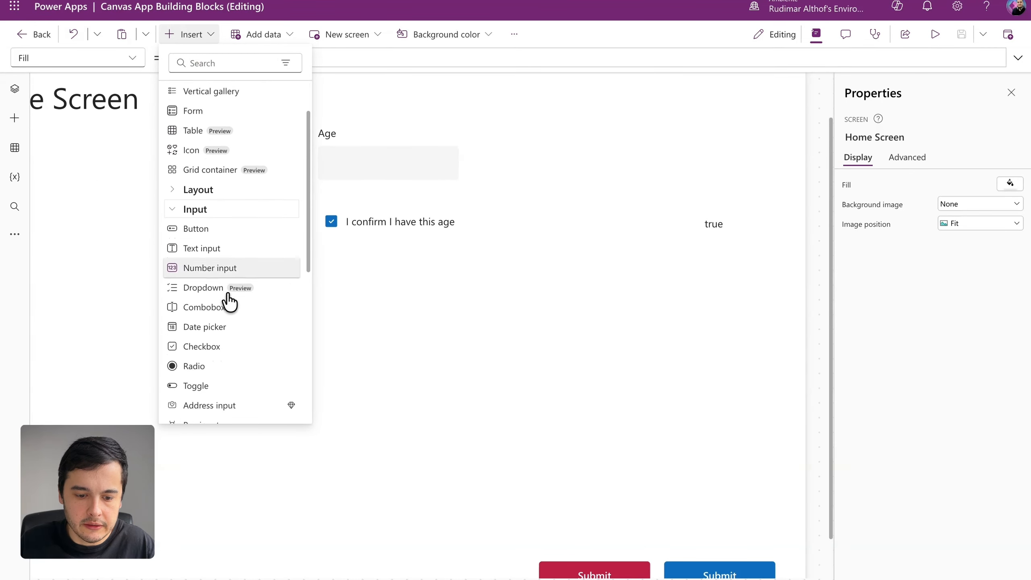
{"action": "left_click", "coordinate": [196, 301]}
{"action": "left_click_drag", "start_coordinate": [96, 150], "coordinate": [648, 302]}
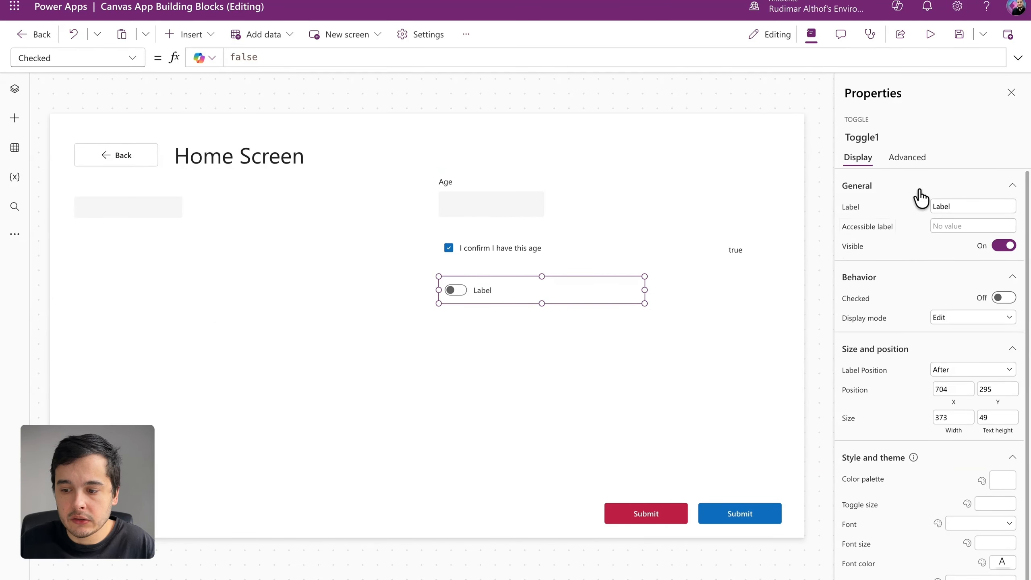
{"action": "left_click", "coordinate": [957, 206]}
{"action": "double_click", "coordinate": [957, 205]}
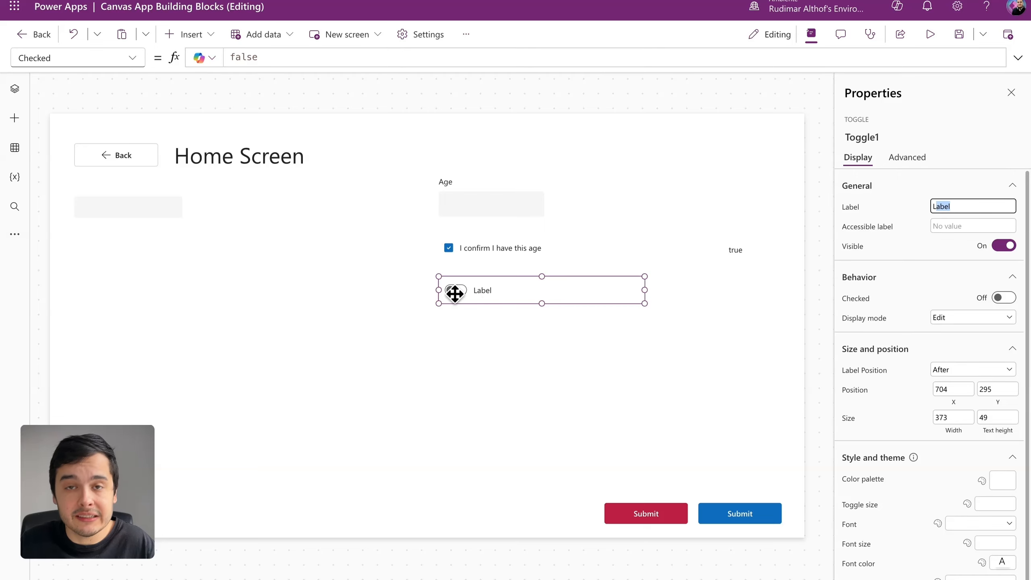
{"action": "left_click", "coordinate": [965, 207]}
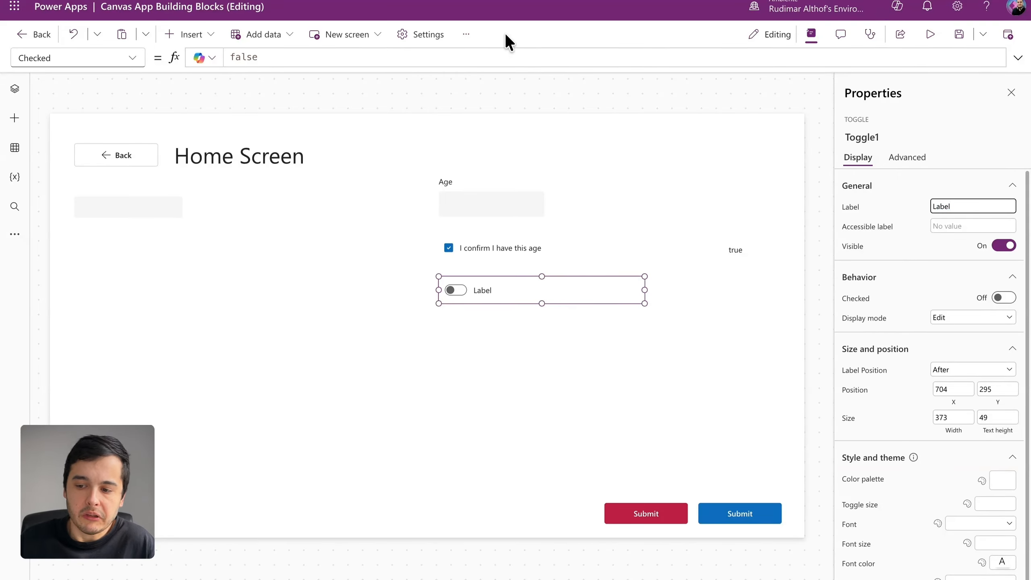
Step: Preview the app to test switching the new toggle and the age confirmation checkbox on and off, ending the preview when done
{"action": "left_click", "coordinate": [931, 44]}
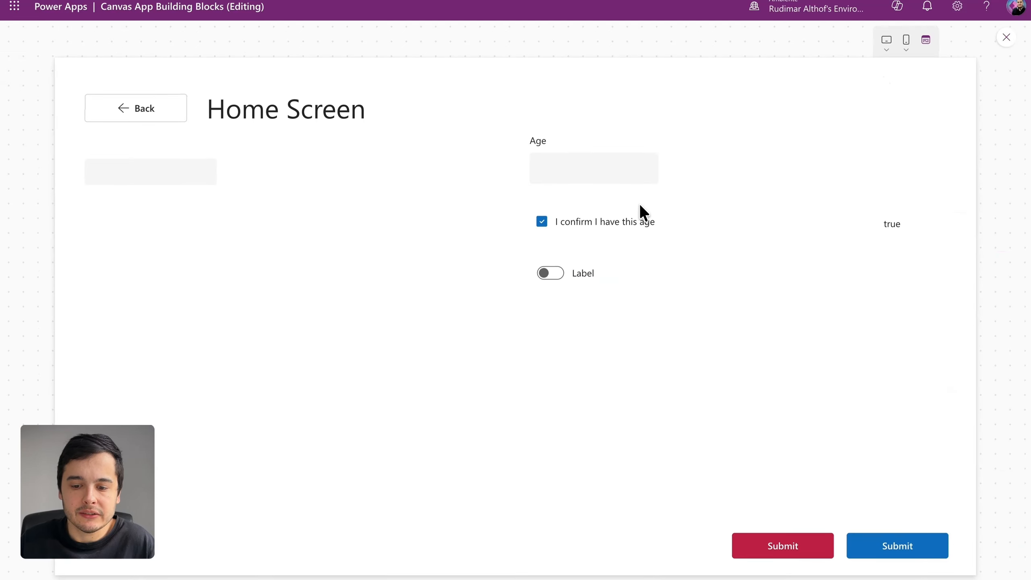
{"action": "left_click", "coordinate": [569, 275]}
{"action": "left_click", "coordinate": [556, 240]}
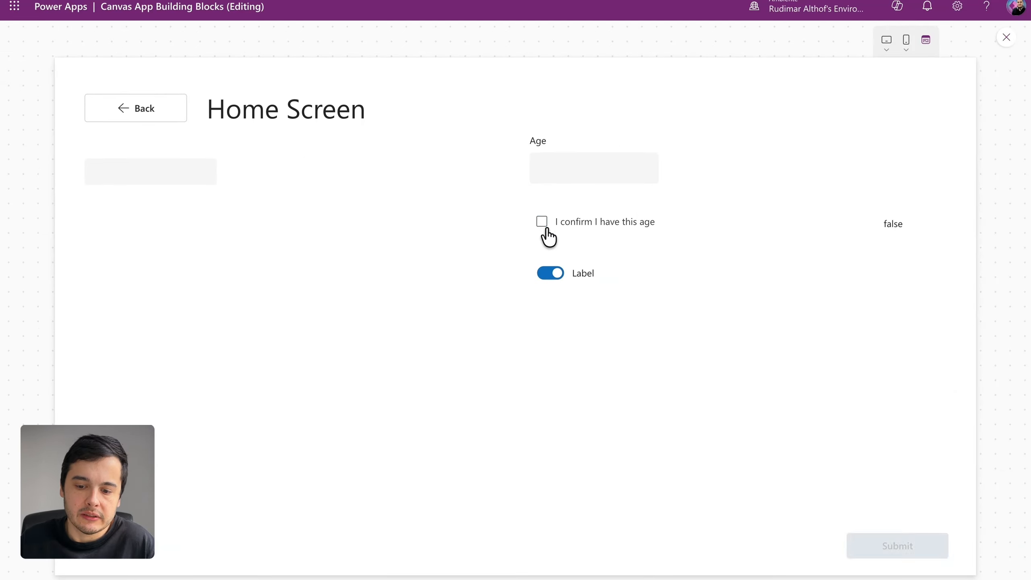
{"action": "left_click", "coordinate": [547, 235]}
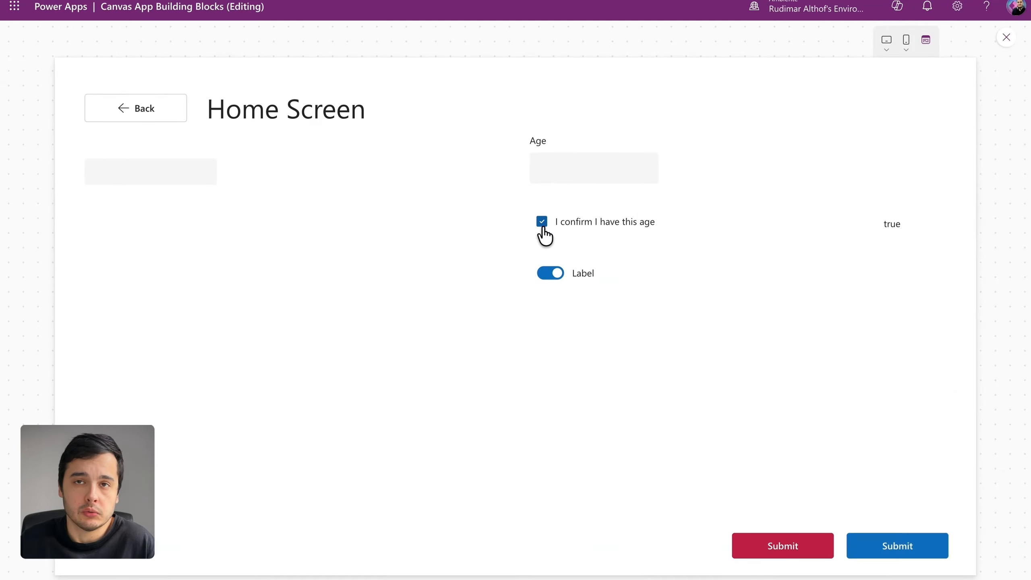
{"action": "left_click", "coordinate": [553, 273]}
{"action": "left_click", "coordinate": [553, 273]}
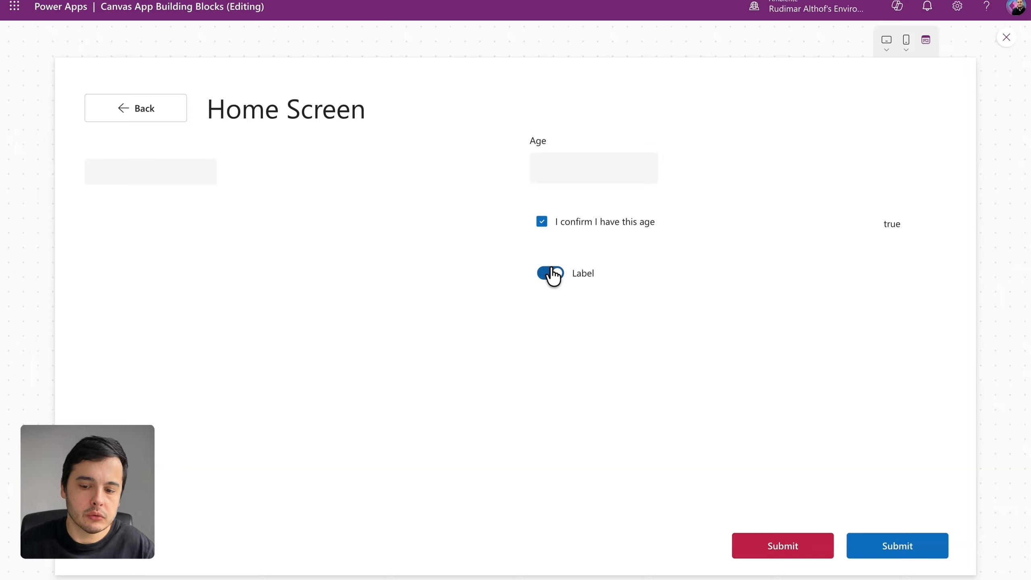
{"action": "left_click", "coordinate": [553, 275]}
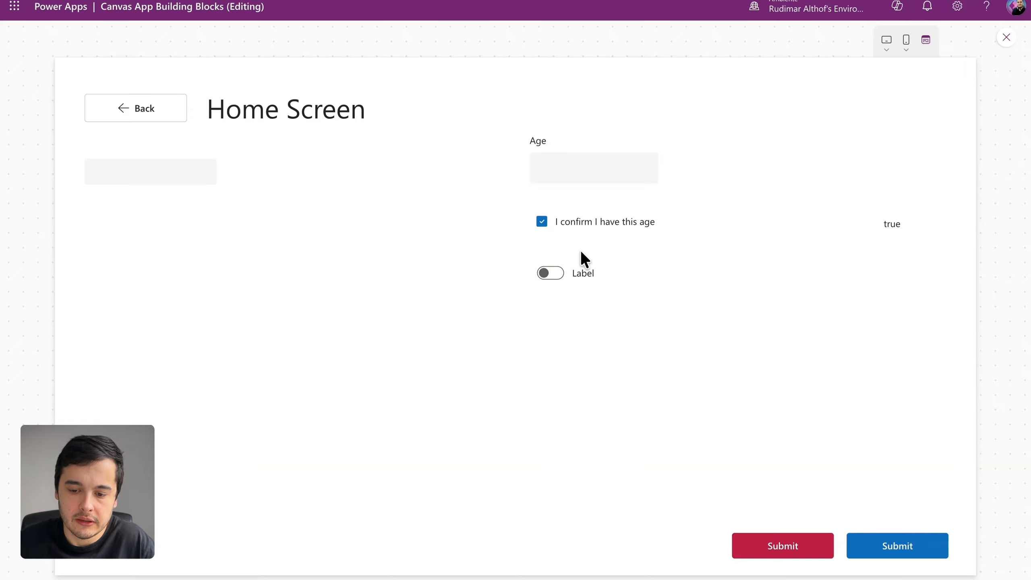
{"action": "key", "text": "Escape"}
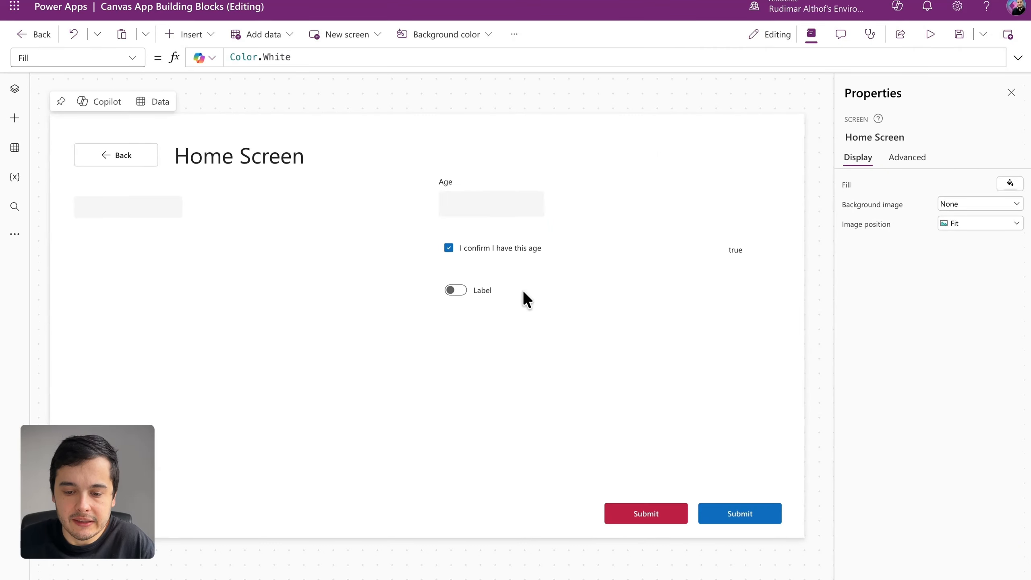
Step: Set the toggle's label to "Do you need special assistance?"
{"action": "left_click", "coordinate": [473, 293]}
{"action": "left_click_drag", "start_coordinate": [954, 207], "coordinate": [909, 199]}
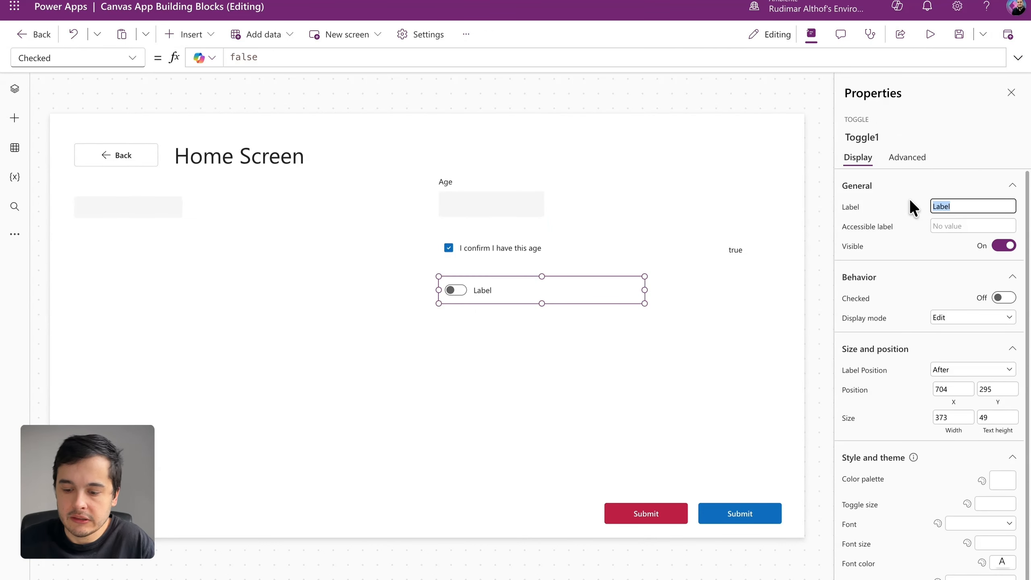
{"action": "type", "text": "Do you need special assistance?"}
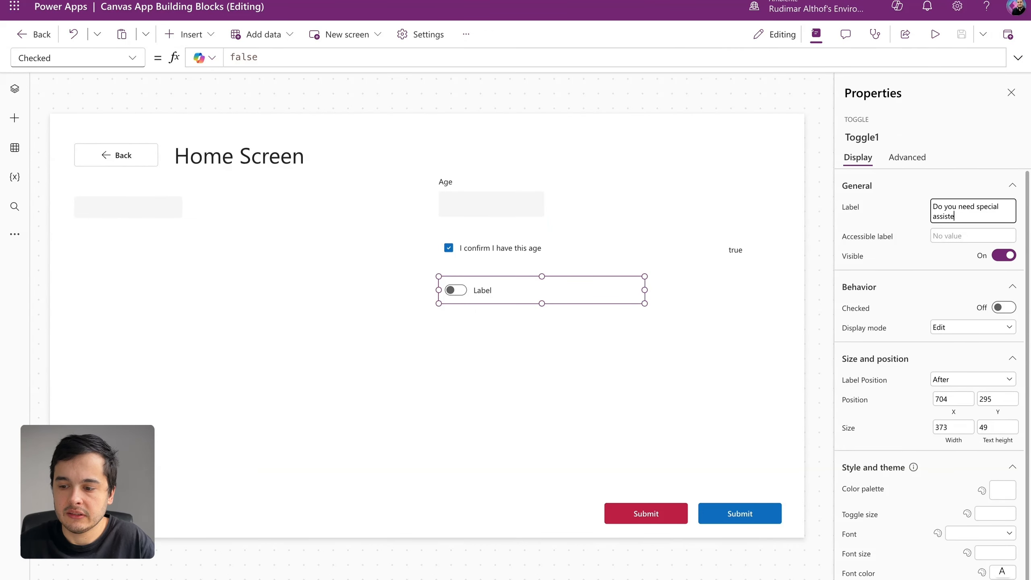
{"action": "left_click", "coordinate": [919, 179]}
Step: Preview the app again to check the relabelled toggle by switching it on and off, and exit the preview
{"action": "left_click", "coordinate": [933, 39]}
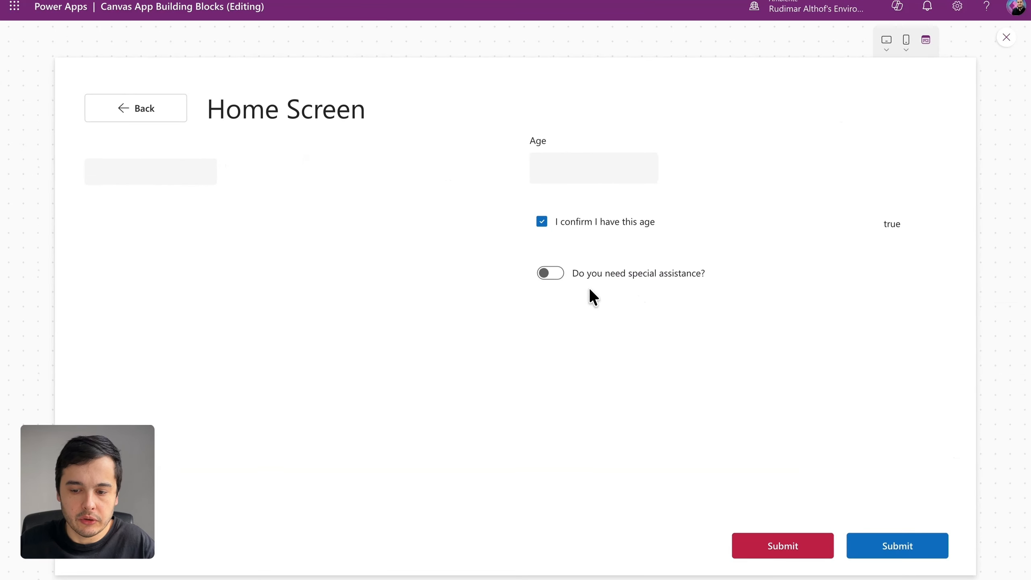
{"action": "left_click", "coordinate": [550, 276]}
{"action": "left_click", "coordinate": [551, 276]}
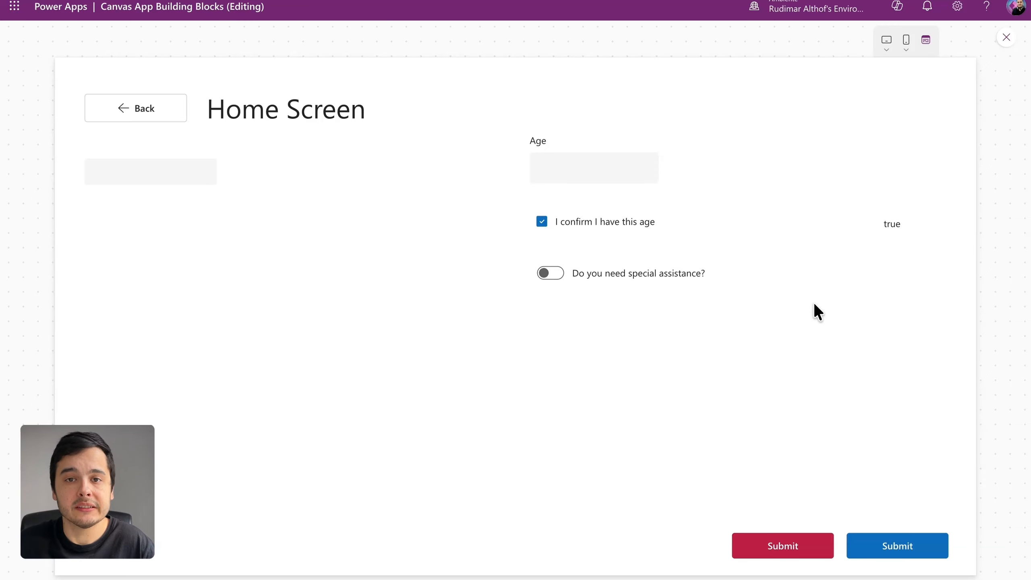
{"action": "key", "text": "Escape"}
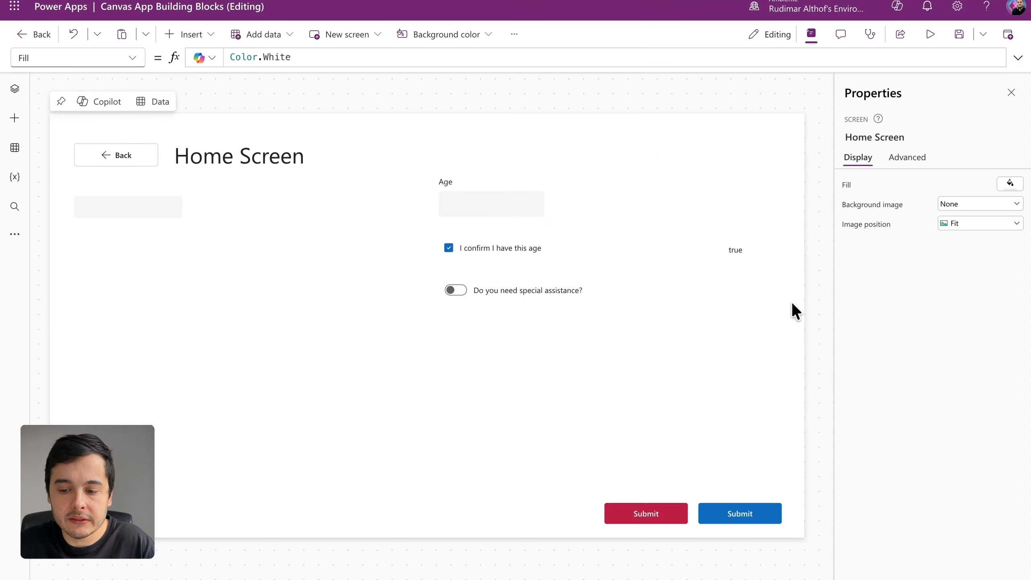
Step: Insert a Text control and place it beside the special assistance toggle, below the text showing the checkbox value
{"action": "left_click", "coordinate": [200, 35]}
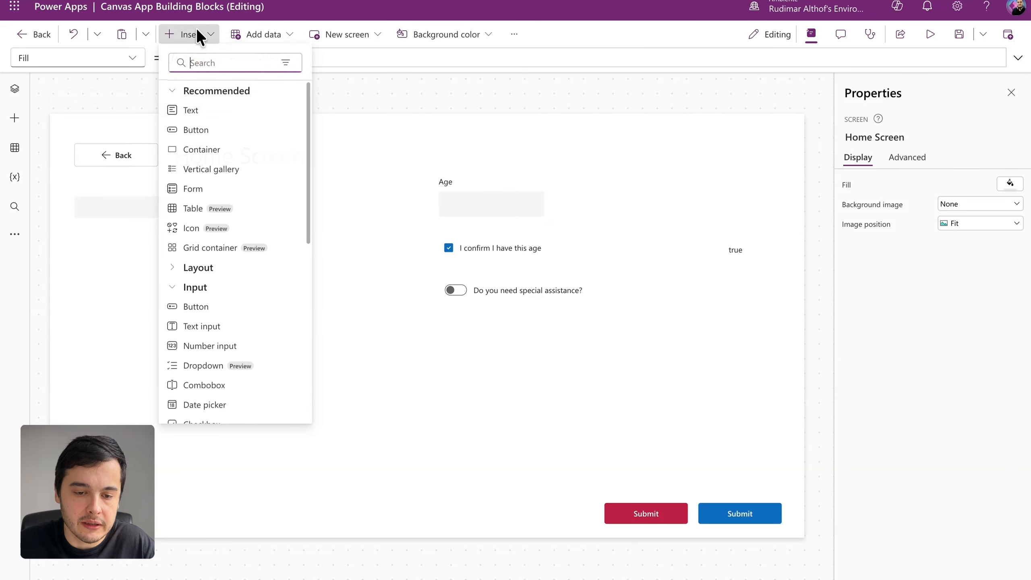
{"action": "left_click", "coordinate": [204, 108]}
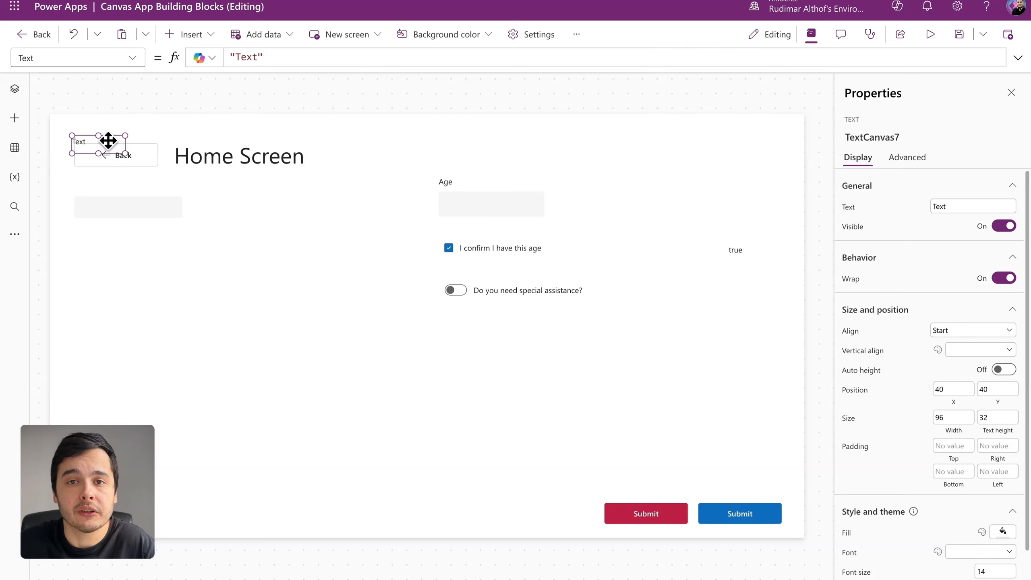
{"action": "left_click_drag", "start_coordinate": [106, 140], "coordinate": [769, 292]}
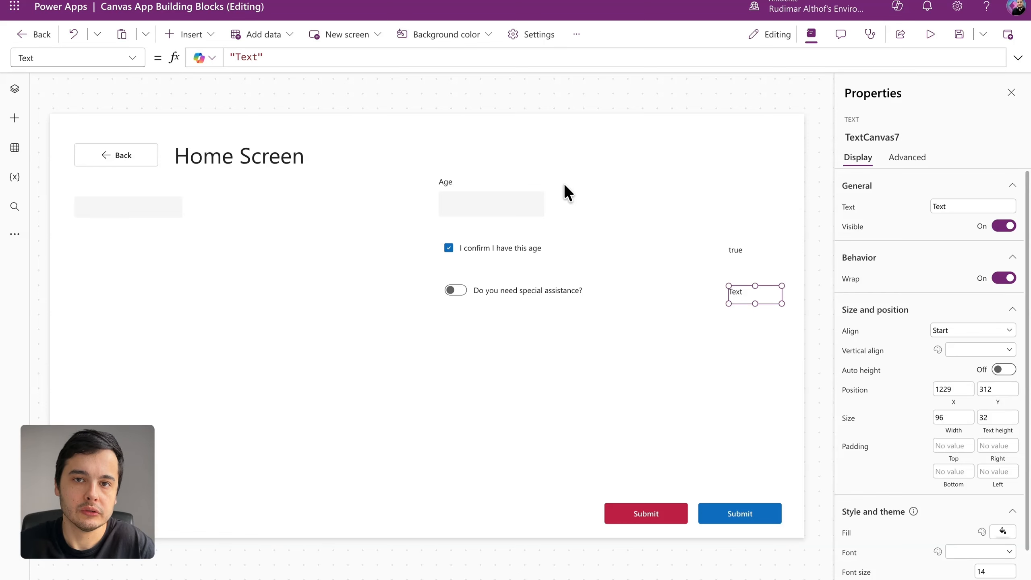
Step: Widen the new text control to about 151 and align it with the checkbox value text at X 1174, moving it to about Y 303
{"action": "left_click_drag", "start_coordinate": [729, 303], "coordinate": [699, 299]}
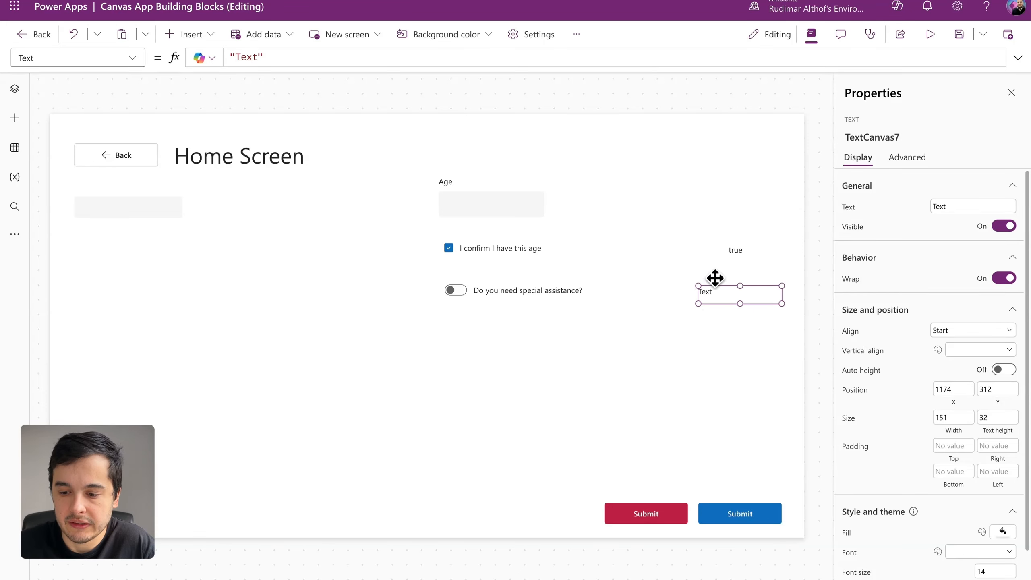
{"action": "left_click_drag", "start_coordinate": [727, 249], "coordinate": [705, 247]}
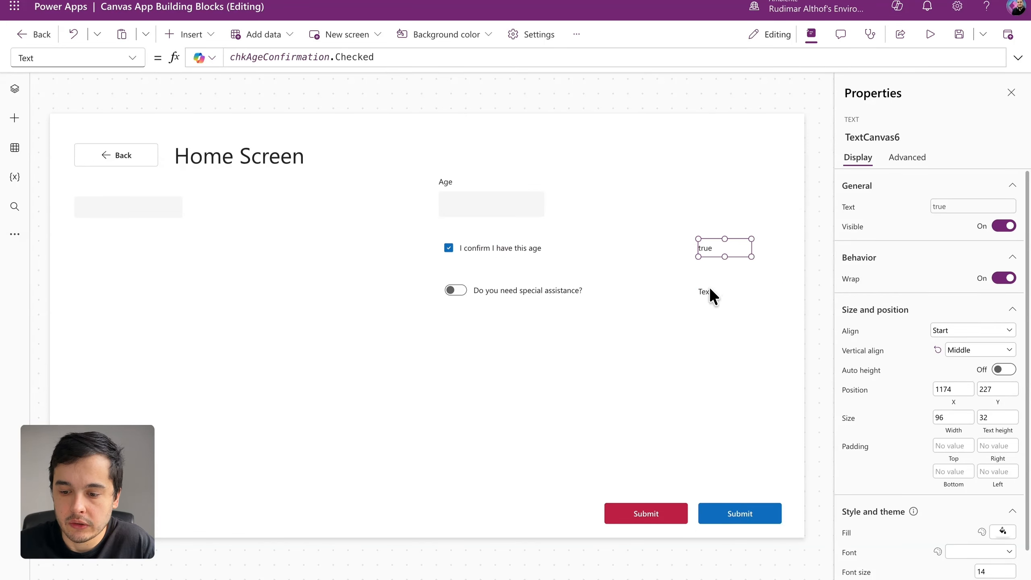
{"action": "left_click_drag", "start_coordinate": [709, 289], "coordinate": [711, 287]}
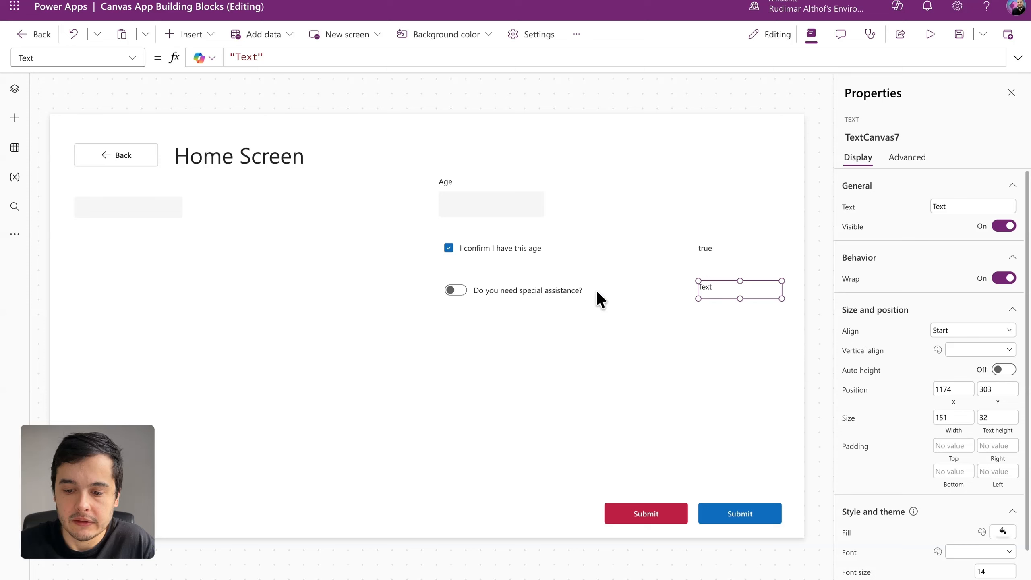
Step: Check how the age confirmation checkbox and its value text are linked, and rename the toggle to togSpecialAssistance
{"action": "left_click", "coordinate": [540, 290]}
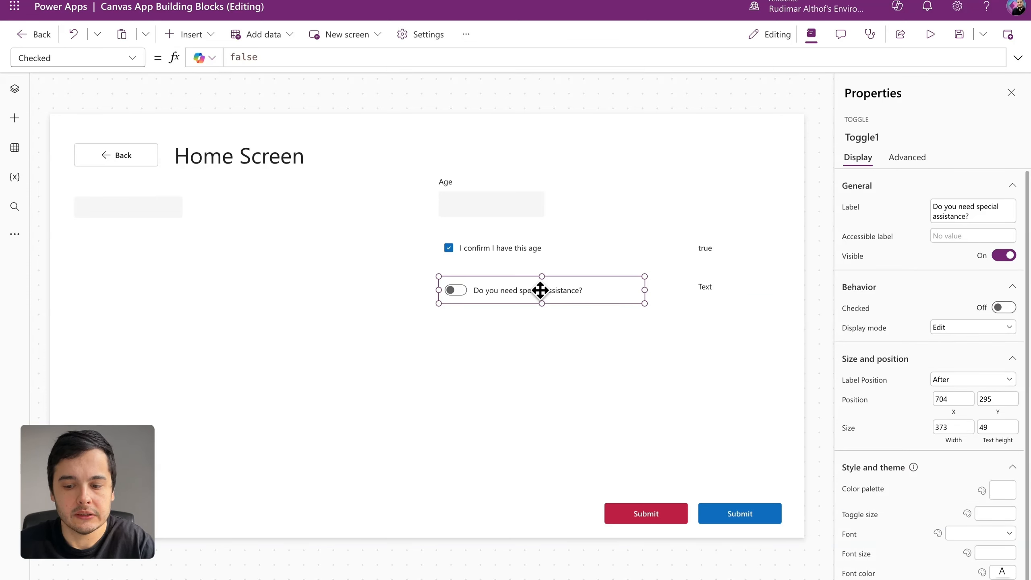
{"action": "left_click", "coordinate": [539, 248]}
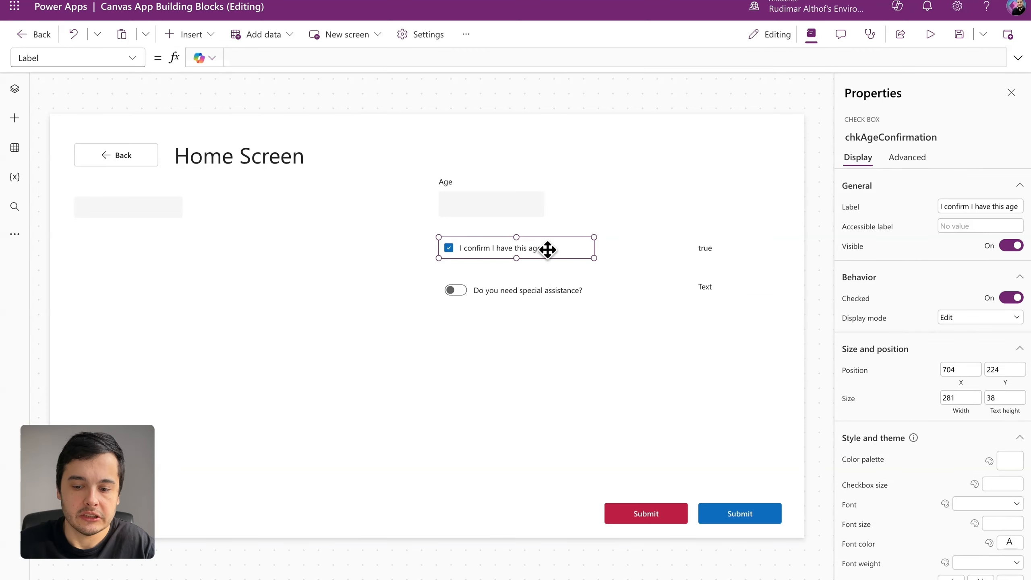
{"action": "left_click", "coordinate": [704, 248]}
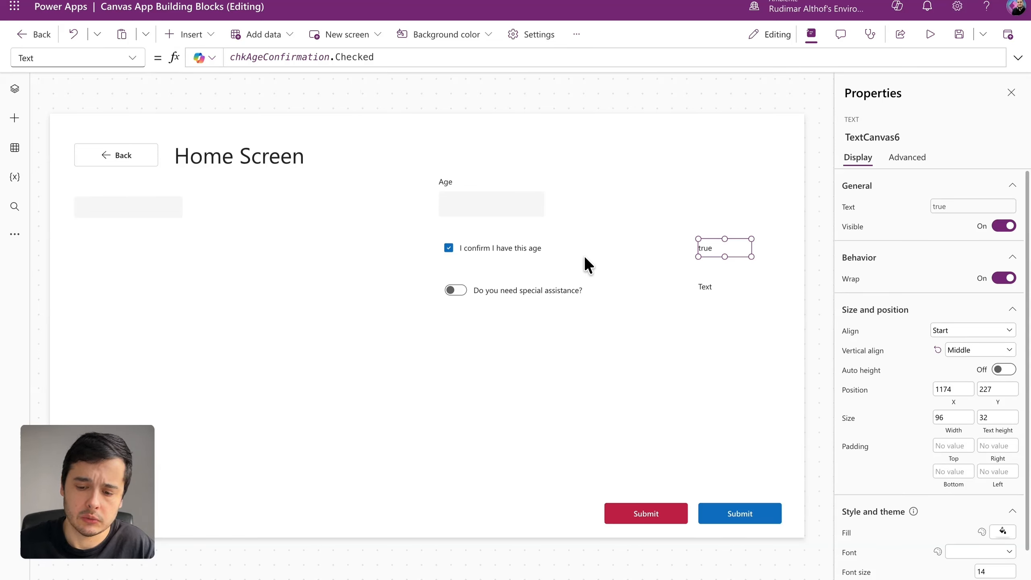
{"action": "left_click", "coordinate": [568, 286]}
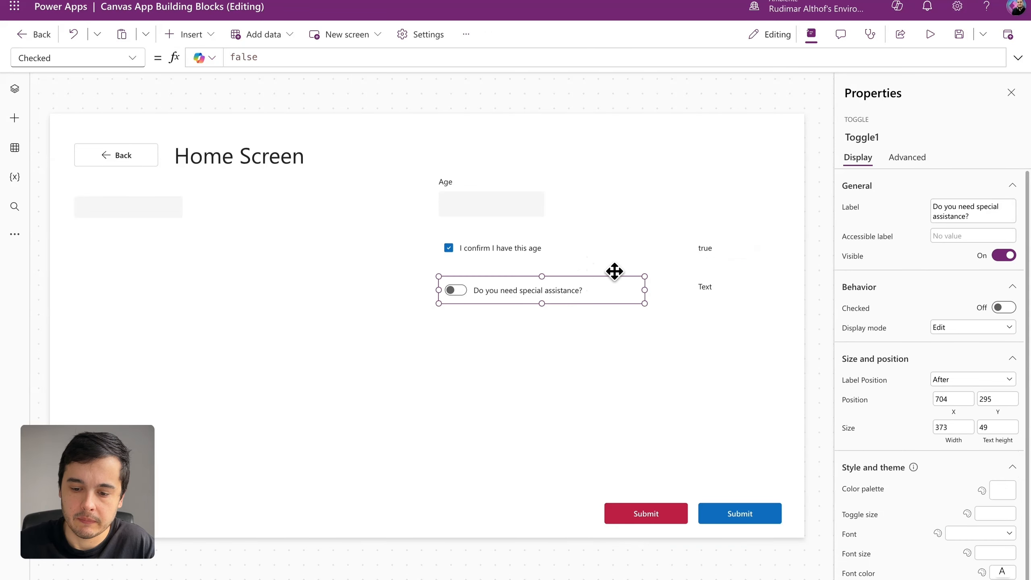
{"action": "left_click", "coordinate": [870, 138]}
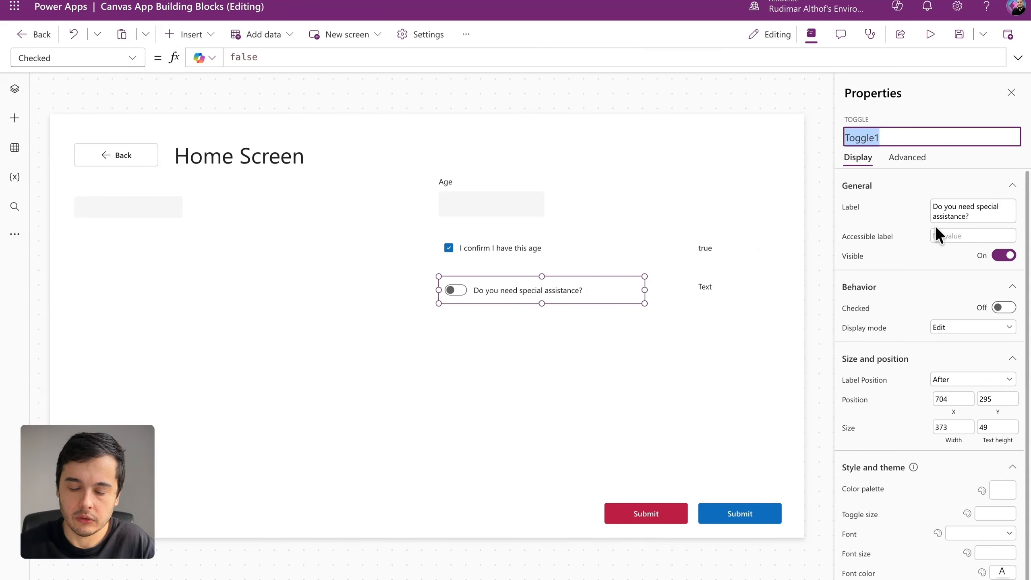
{"action": "type", "text": "togSpecialAssistance"}
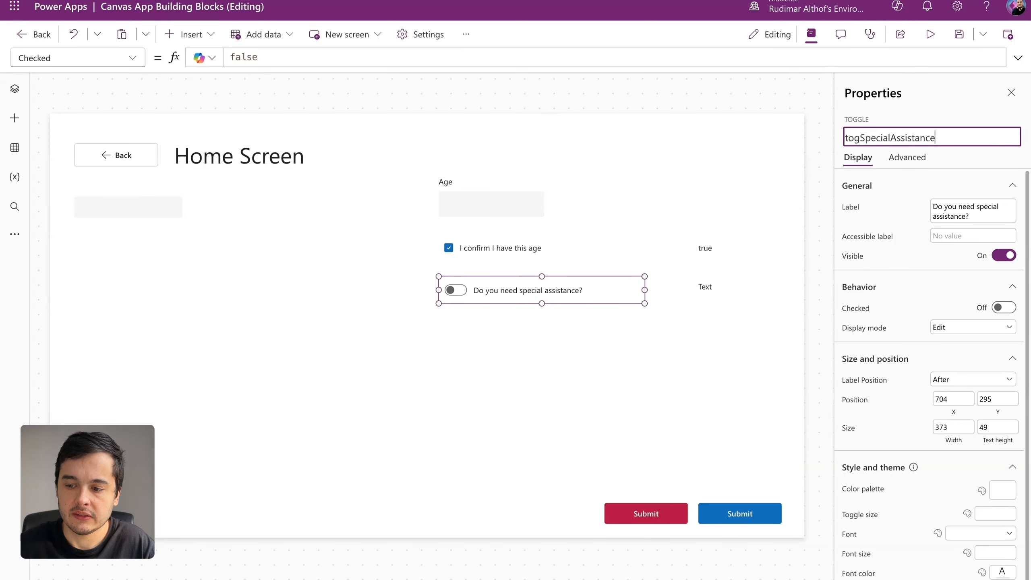
{"action": "key", "text": "Return"}
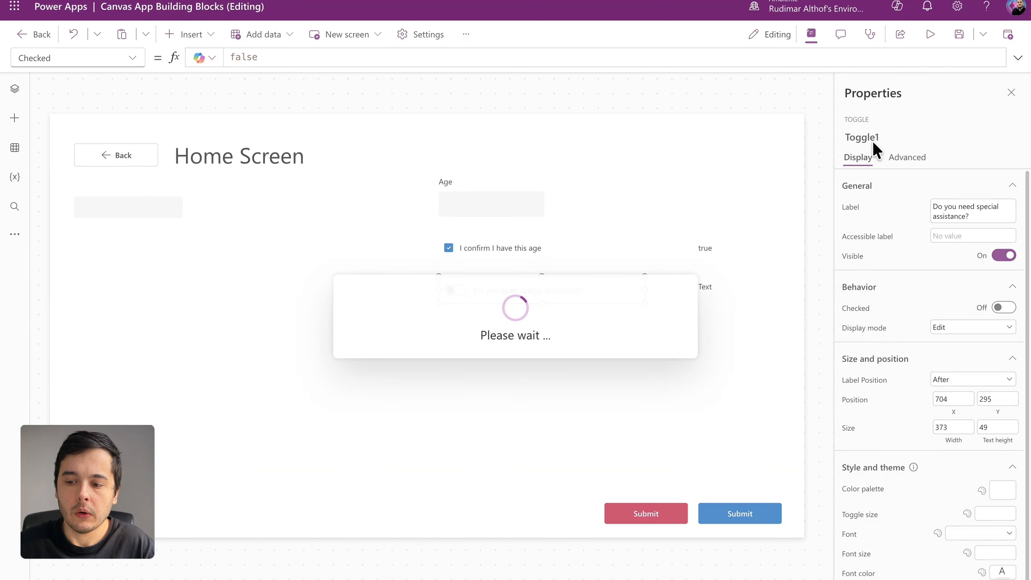
Step: Bind the text control beside the special assistance toggle to togSpecialAssistance.Checked and compare it with the checkbox value text
{"action": "left_click", "coordinate": [872, 138]}
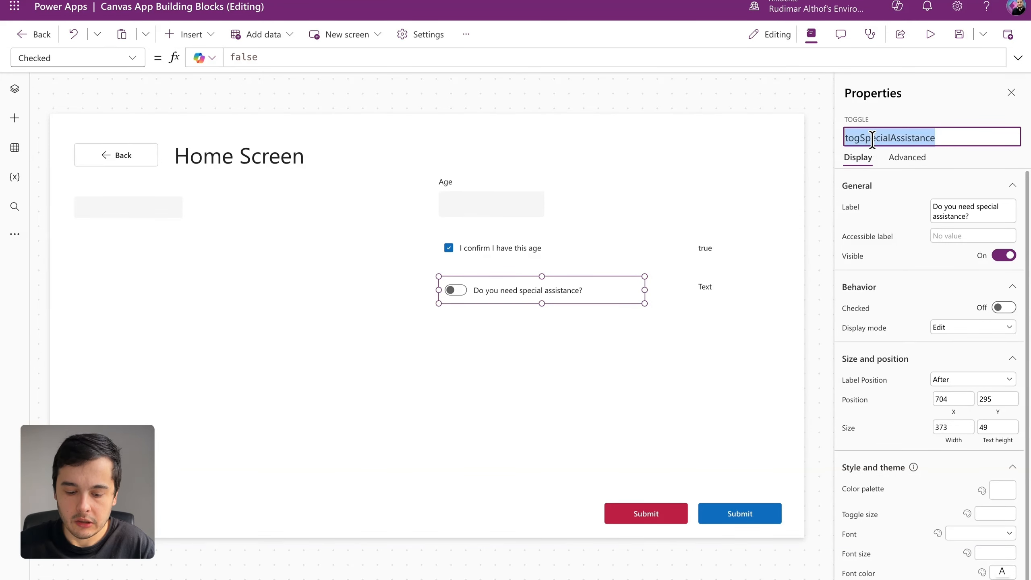
{"action": "left_click", "coordinate": [708, 286]}
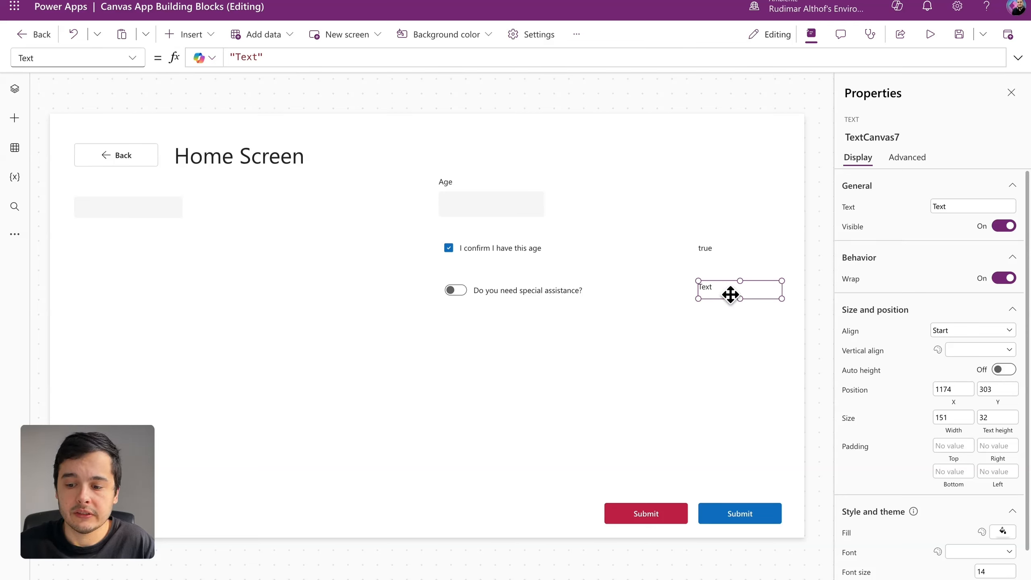
{"action": "left_click", "coordinate": [345, 56]}
{"action": "key", "text": "ctrl+a"}
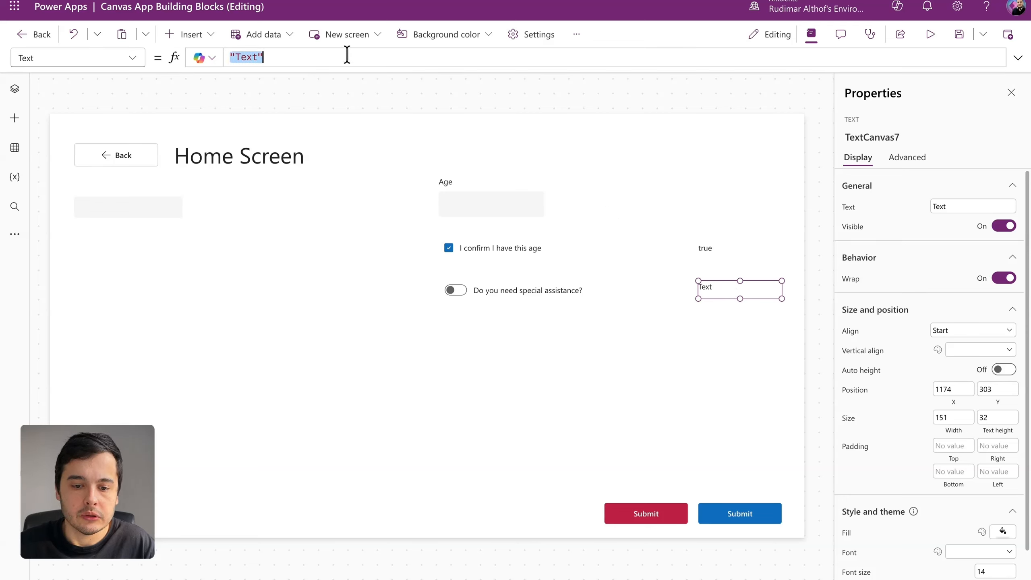
{"action": "type", "text": "togSpecialAssistance"}
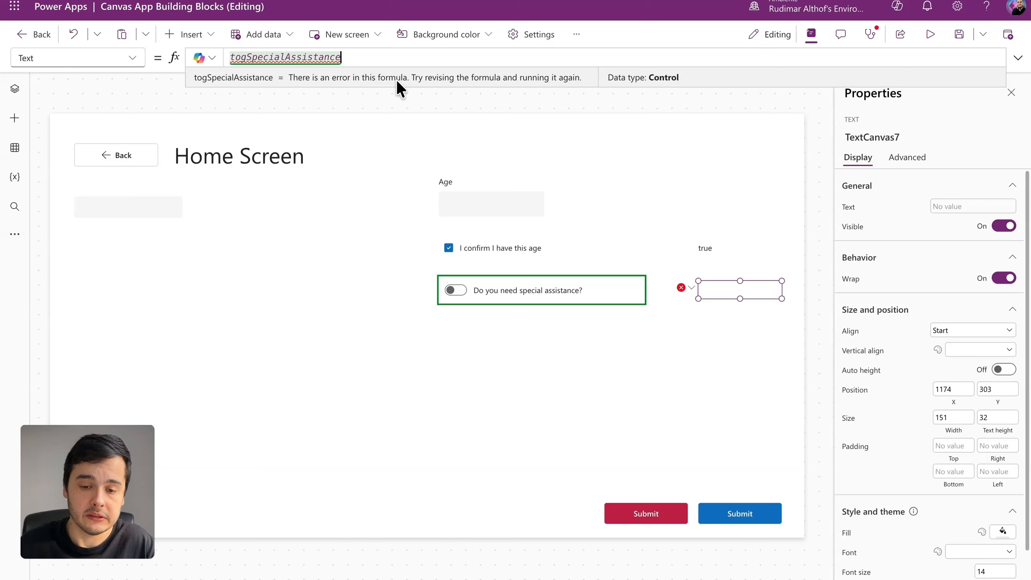
{"action": "type", "text": "."}
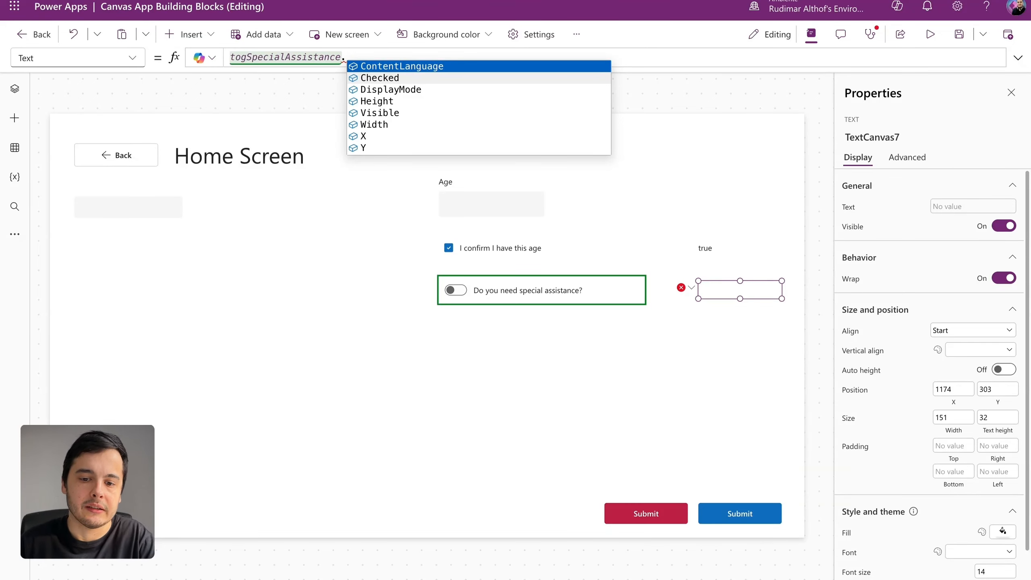
{"action": "left_click", "coordinate": [398, 80]}
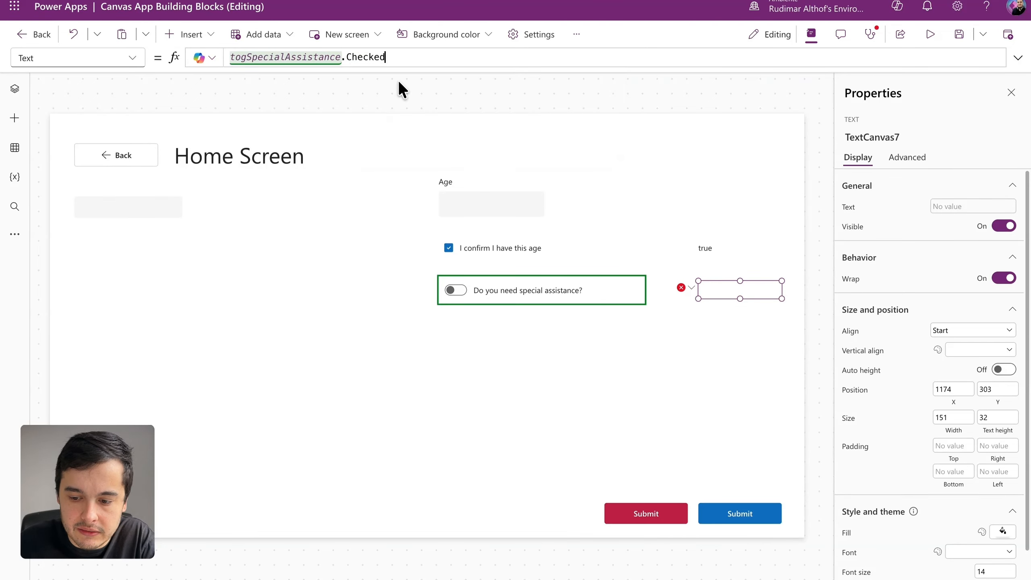
{"action": "left_click", "coordinate": [704, 248]}
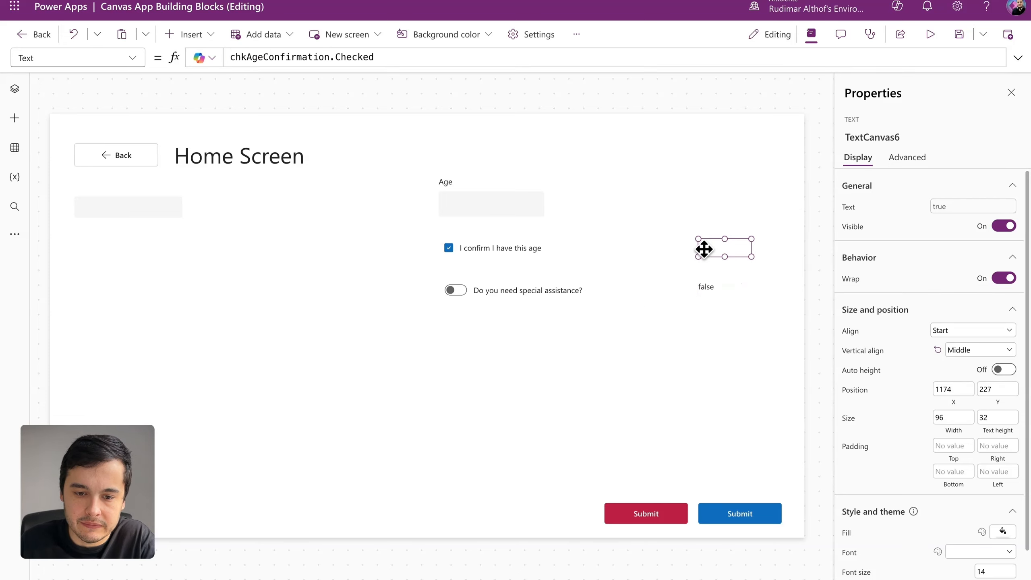
{"action": "left_click", "coordinate": [711, 286]}
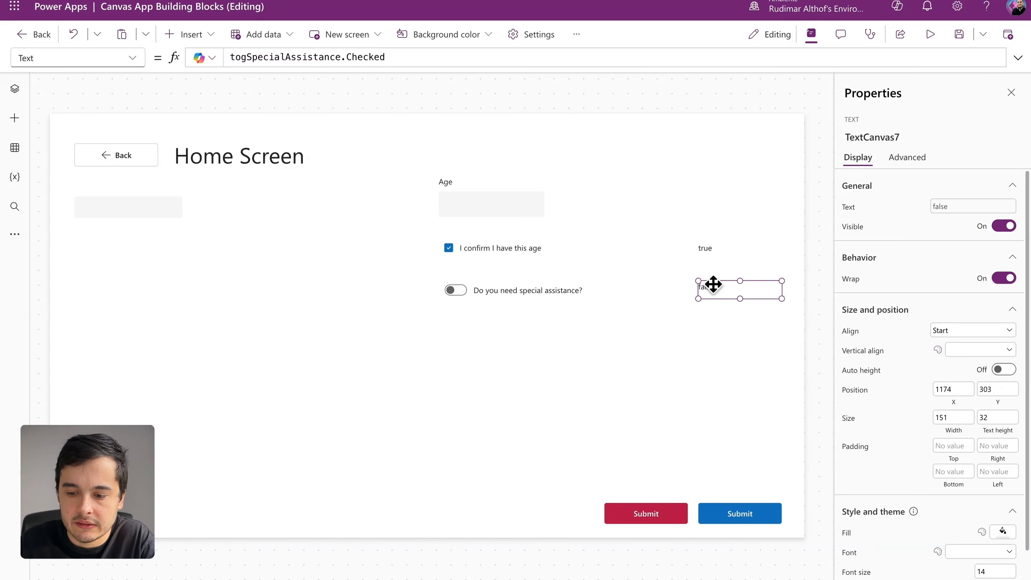
Step: Preview the app to switch the special assistance toggle on and off, exit the preview, and review the value text and toggle
{"action": "left_click", "coordinate": [929, 36]}
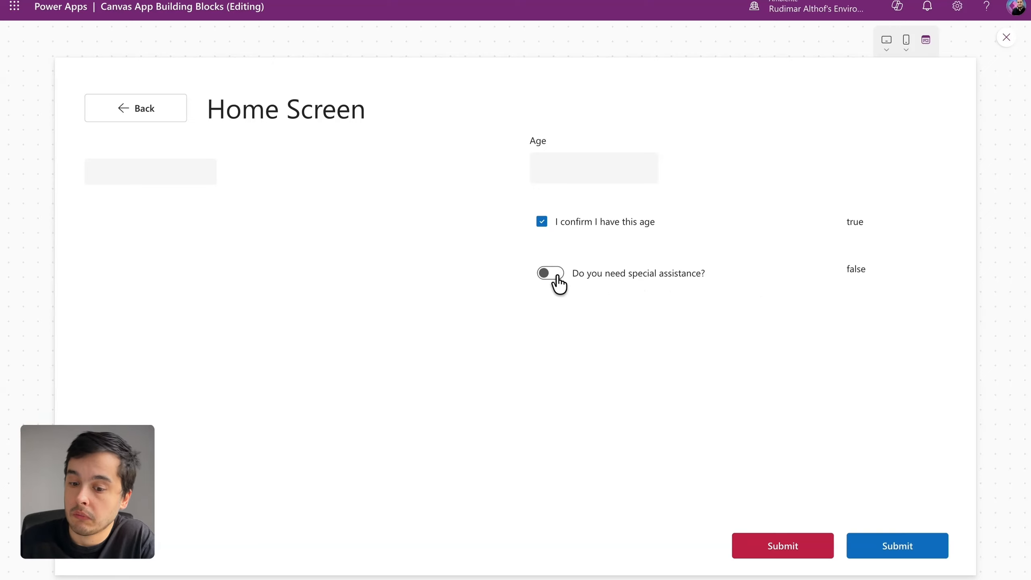
{"action": "left_click", "coordinate": [559, 283]}
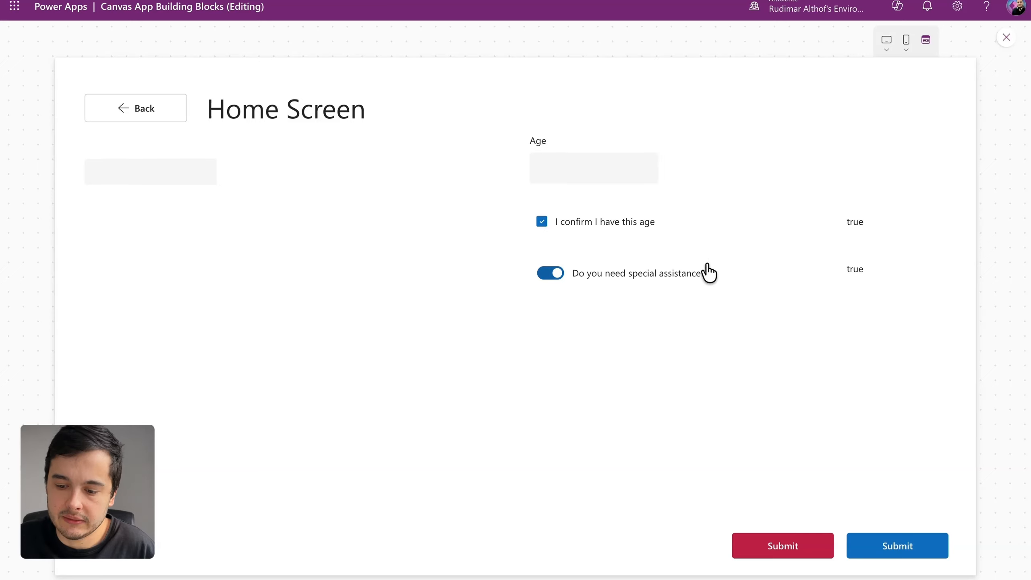
{"action": "left_click", "coordinate": [557, 280]}
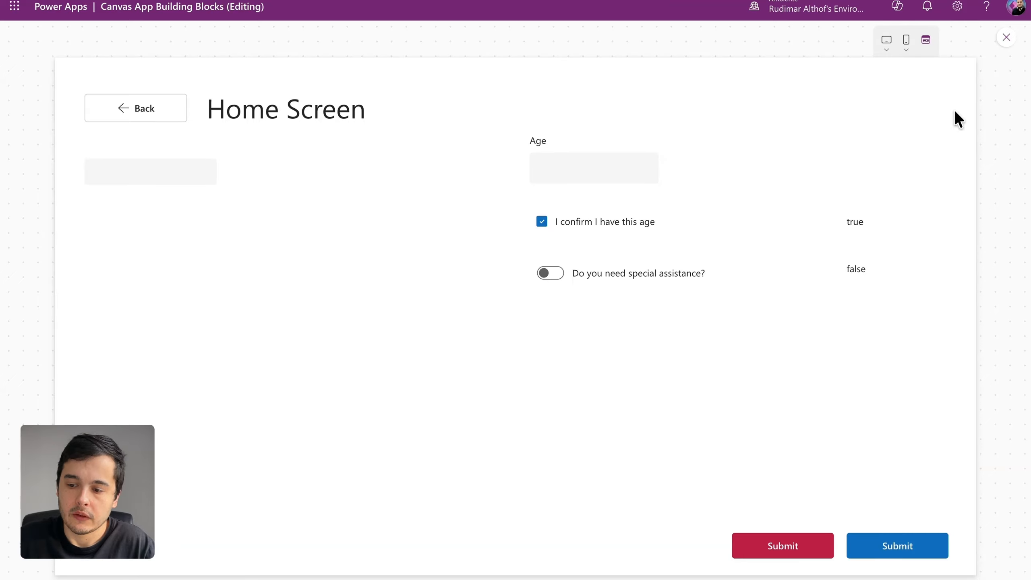
{"action": "left_click", "coordinate": [1006, 40]}
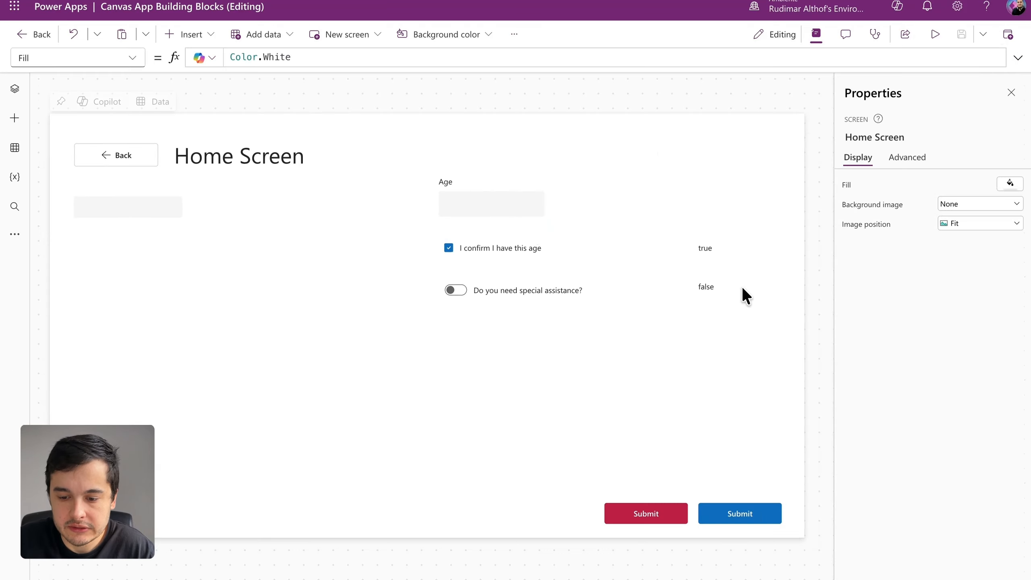
{"action": "left_click", "coordinate": [711, 289]}
{"action": "left_click", "coordinate": [548, 291]}
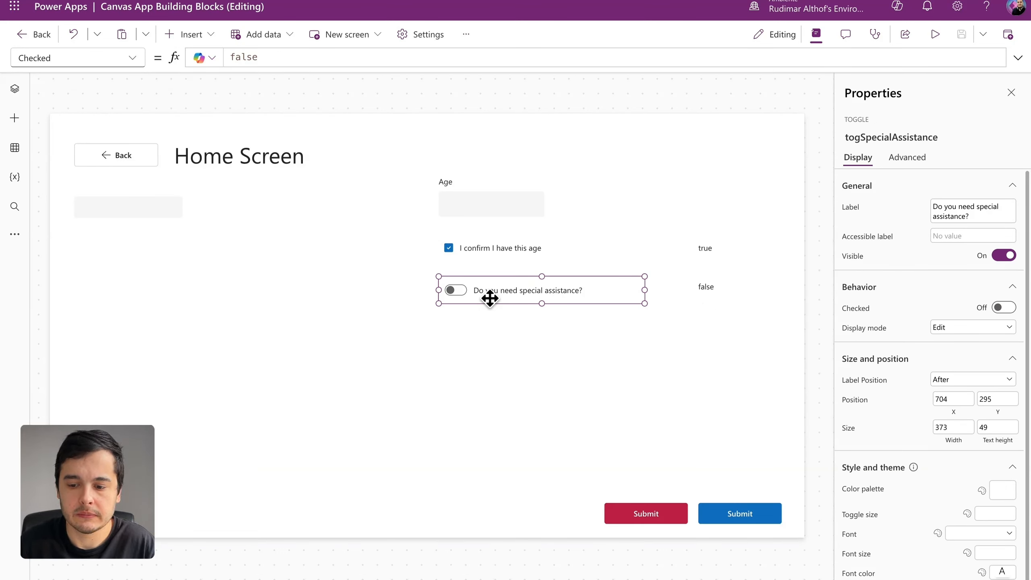
Step: Insert a Radio control and place it below the special assistance toggle at about X 717, Y 365
{"action": "left_click", "coordinate": [493, 328]}
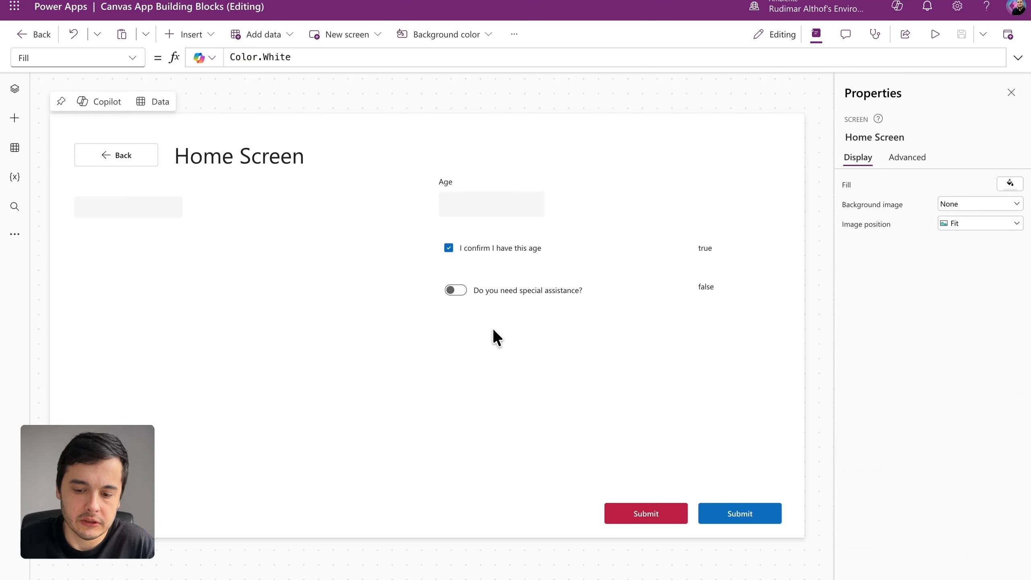
{"action": "left_click", "coordinate": [206, 37]}
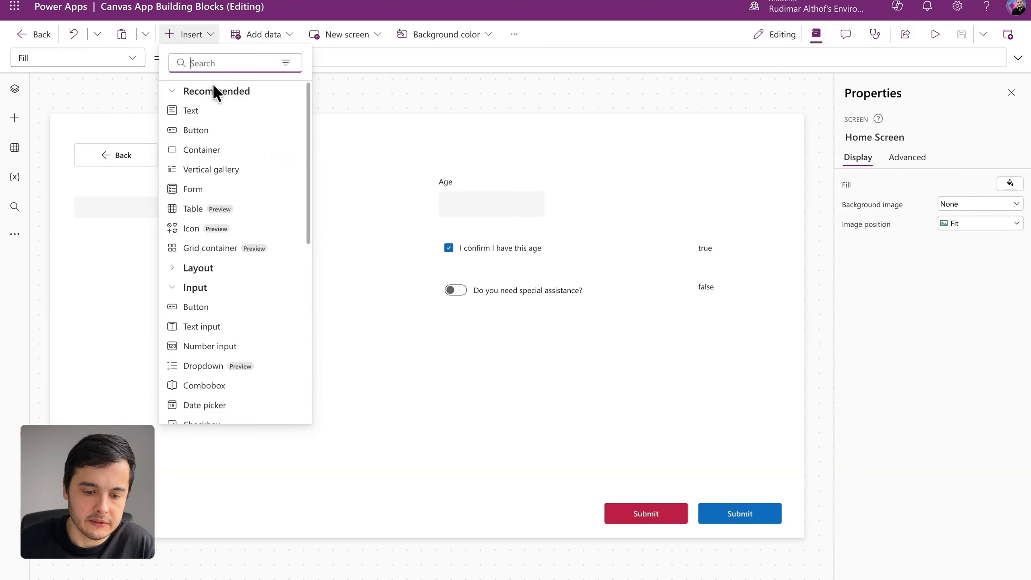
{"action": "left_click", "coordinate": [208, 290]}
{"action": "left_click", "coordinate": [224, 290]}
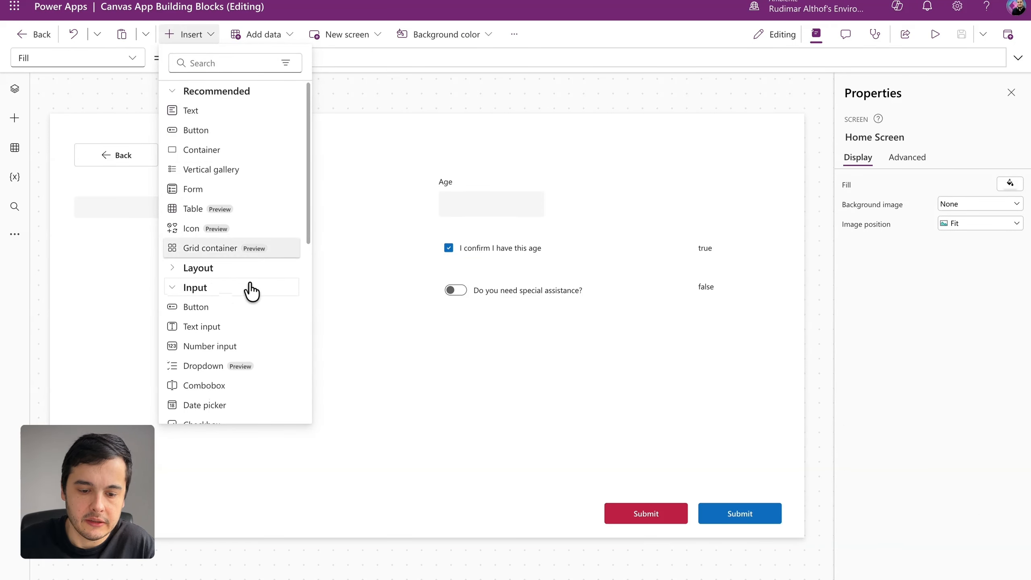
{"action": "scroll", "coordinate": [243, 317], "scroll_direction": "down", "scroll_amount": 4}
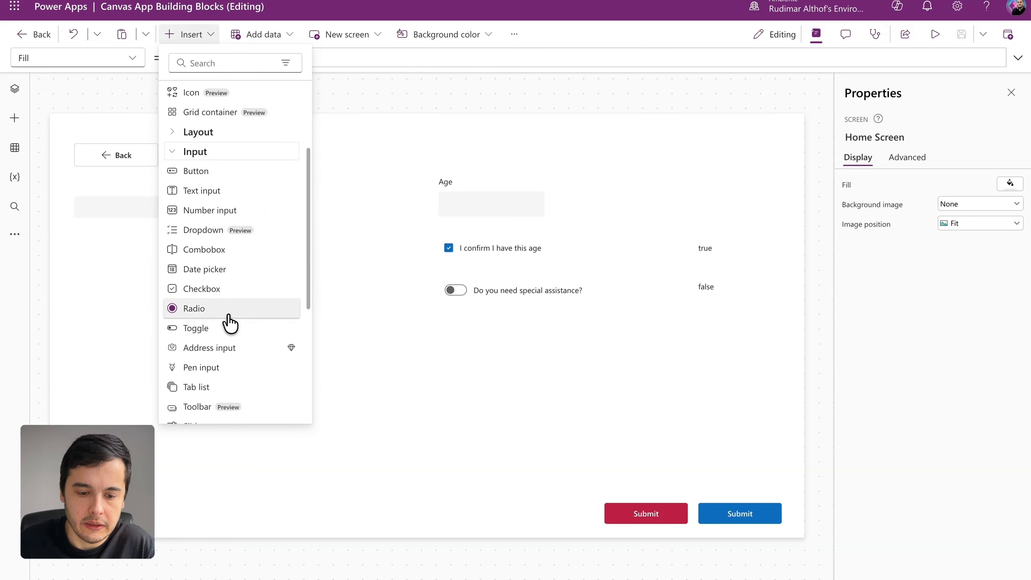
{"action": "left_click", "coordinate": [227, 316]}
{"action": "left_click_drag", "start_coordinate": [540, 337], "coordinate": [557, 342]}
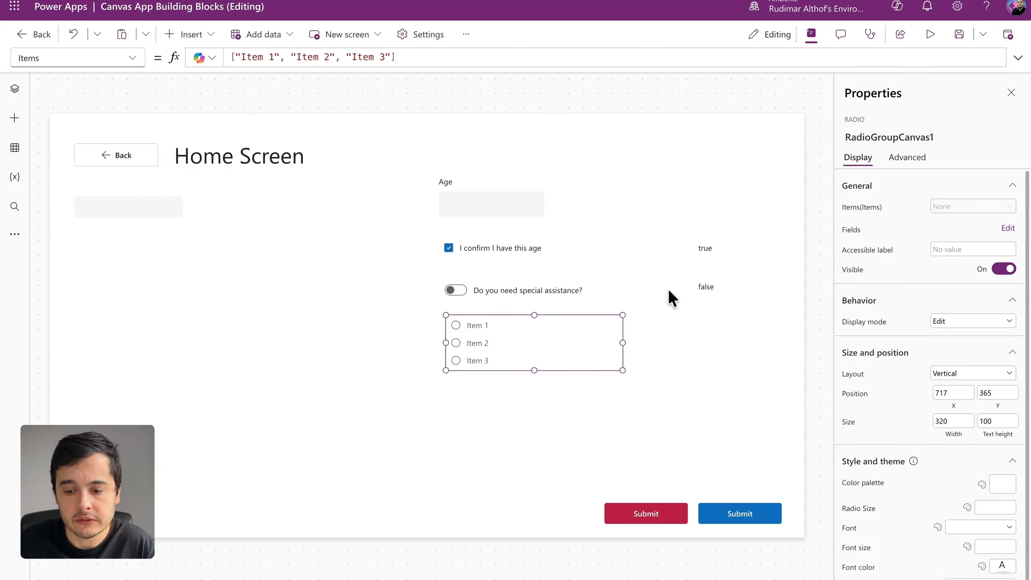
Step: Preview the app to test the radio group by selecting its different items, and exit the preview
{"action": "left_click", "coordinate": [928, 38]}
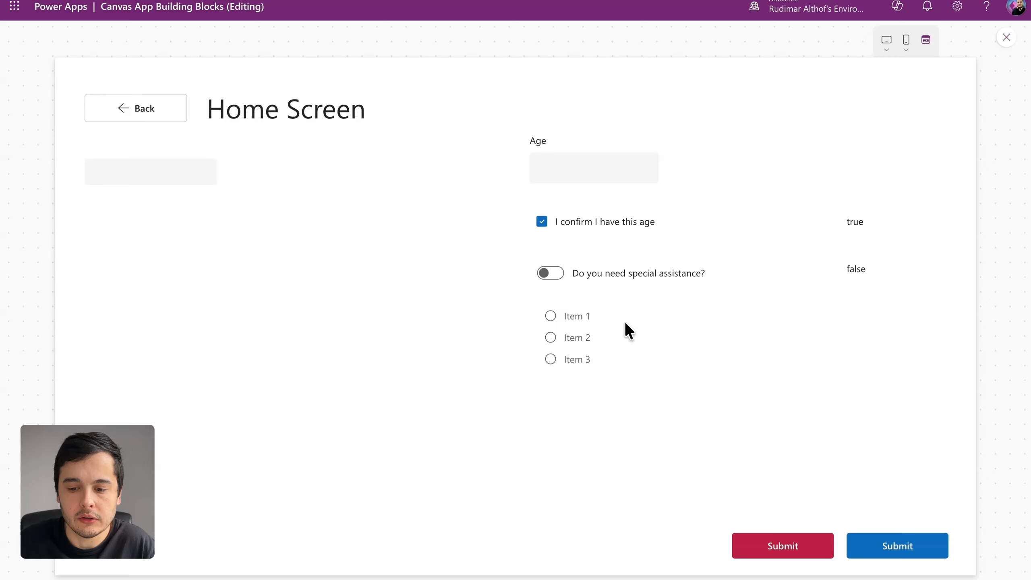
{"action": "left_click", "coordinate": [551, 318]}
{"action": "left_click", "coordinate": [580, 358]}
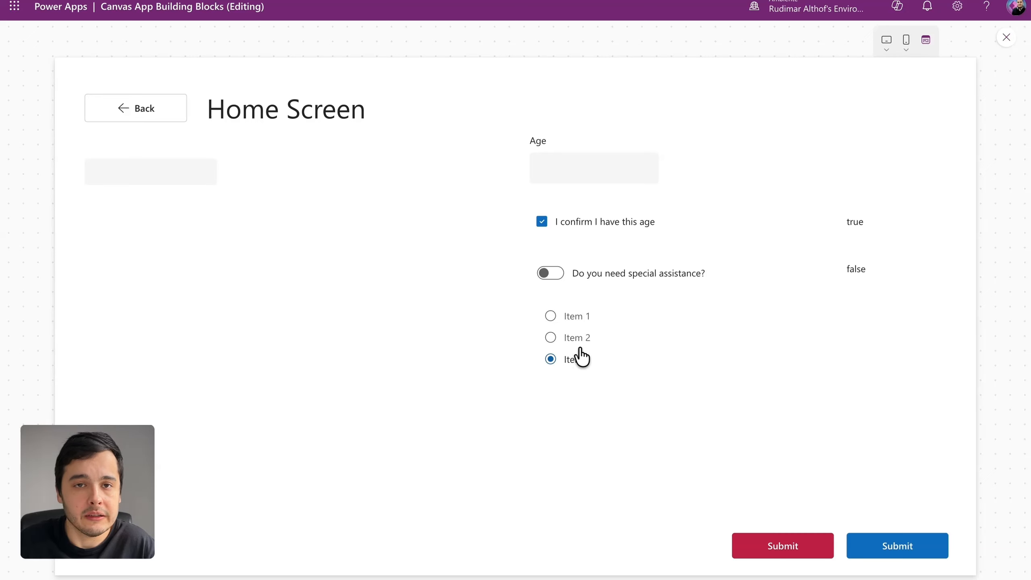
{"action": "left_click", "coordinate": [579, 344]}
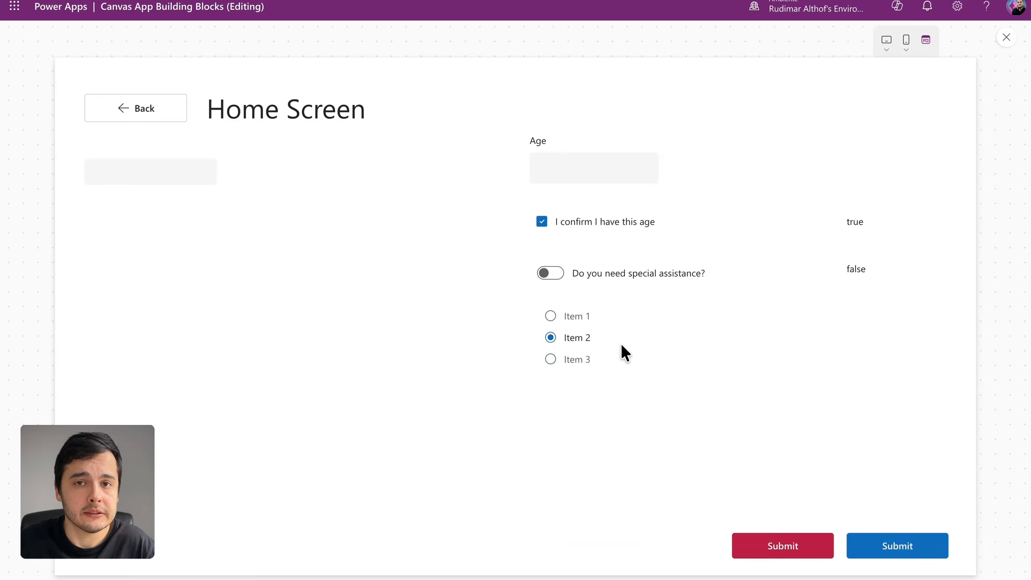
{"action": "left_click", "coordinate": [568, 359]}
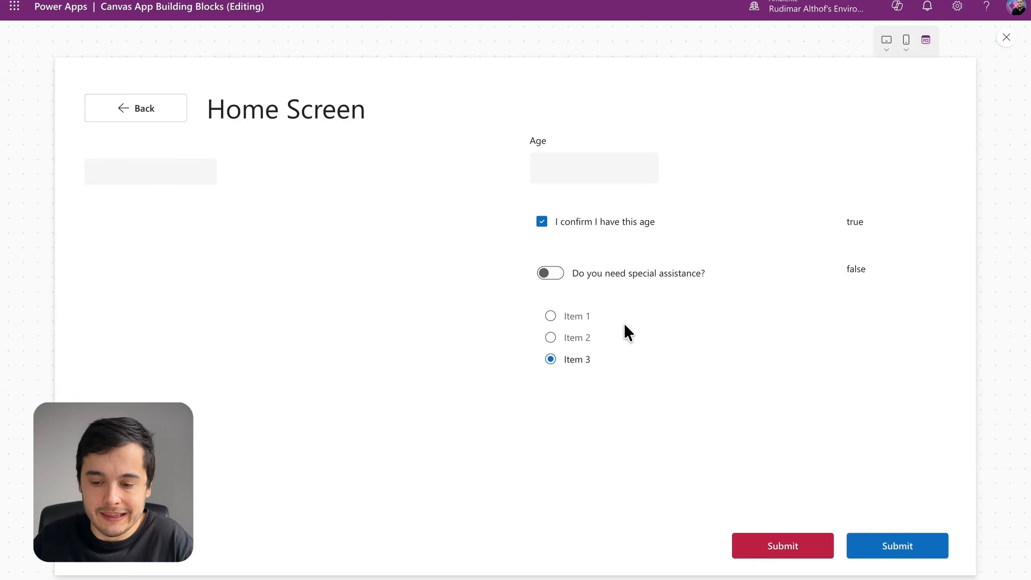
{"action": "left_click", "coordinate": [1007, 37]}
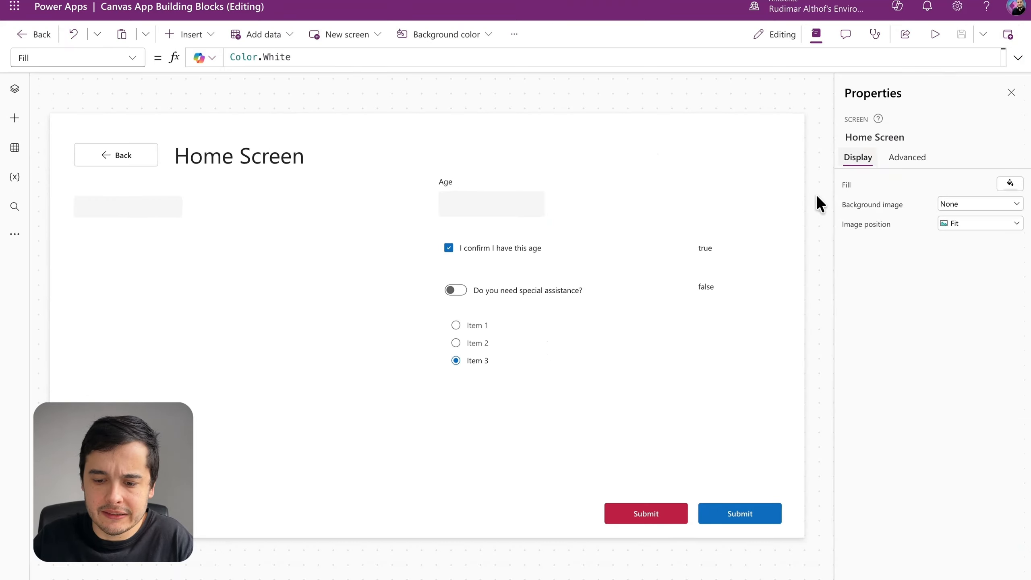
Step: Replace the first option in the radio group's Items formula with "Mobility assistance"
{"action": "left_click", "coordinate": [455, 359]}
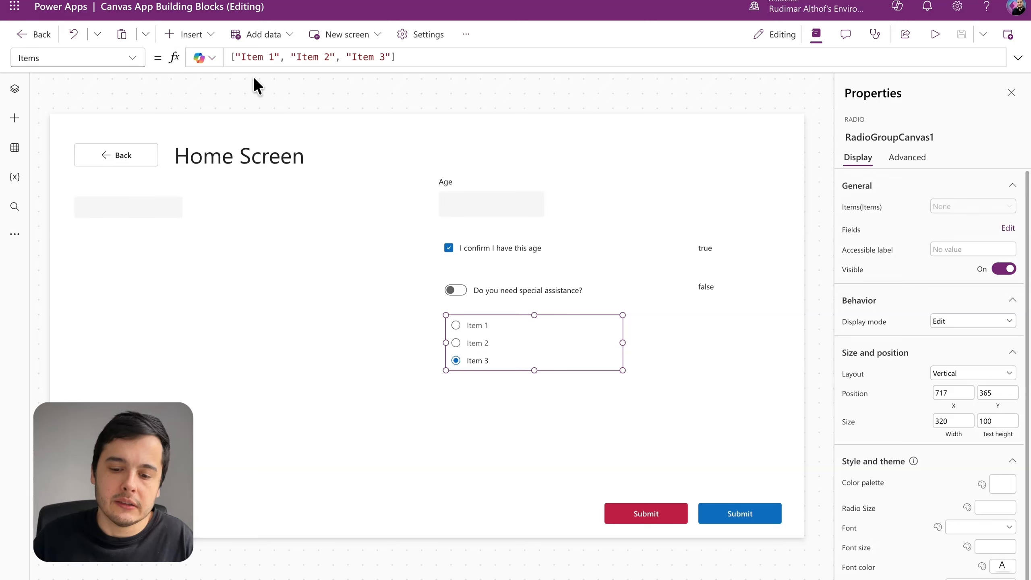
{"action": "left_click_drag", "start_coordinate": [407, 58], "coordinate": [222, 59]}
{"action": "left_click", "coordinate": [406, 60]}
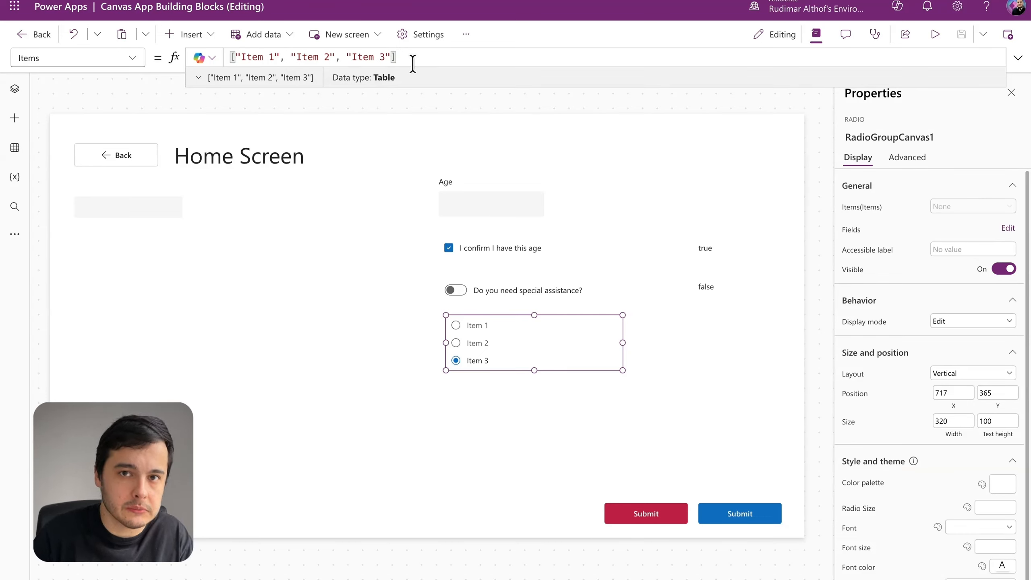
{"action": "left_click_drag", "start_coordinate": [242, 58], "coordinate": [250, 59]}
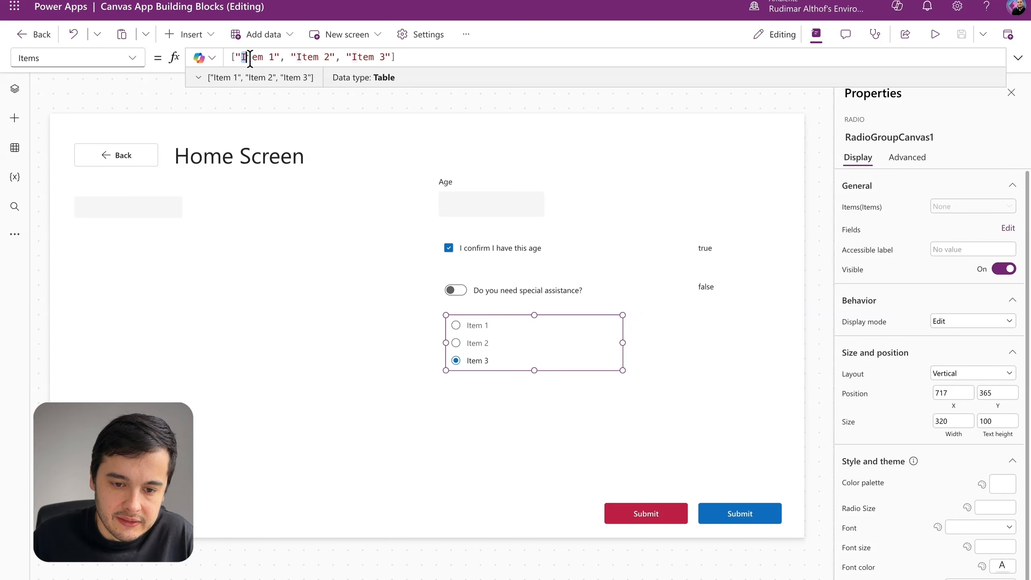
{"action": "left_click", "coordinate": [272, 58]}
{"action": "key", "text": "BackSpace"}
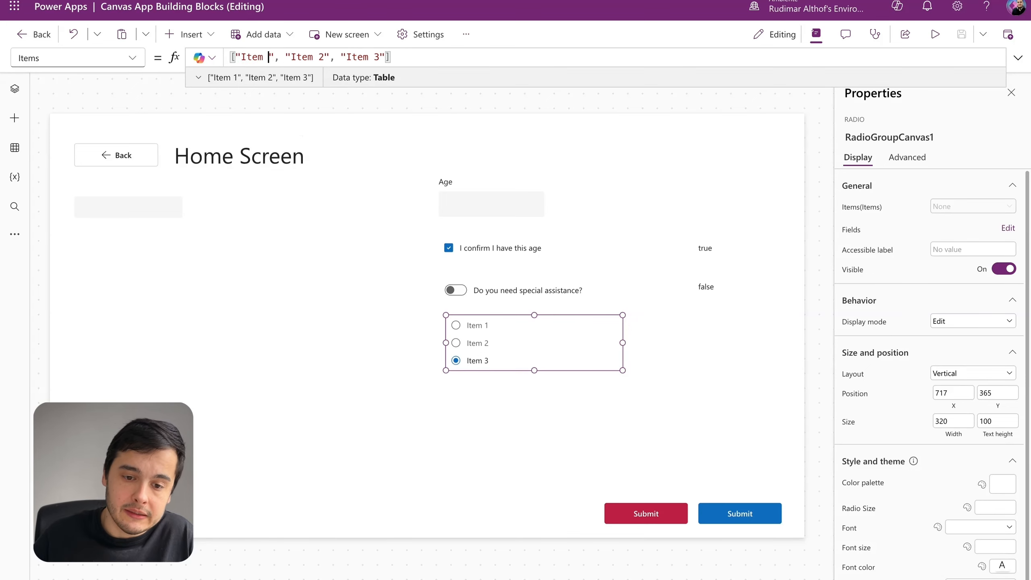
{"action": "key", "text": "BackSpace"}
{"action": "key", "text": "BackSpace"}
{"action": "key", "text": "BackSpace"}
{"action": "key", "text": "BackSpace"}
{"action": "key", "text": "BackSpace"}
{"action": "type", "text": "Mobility assis"}
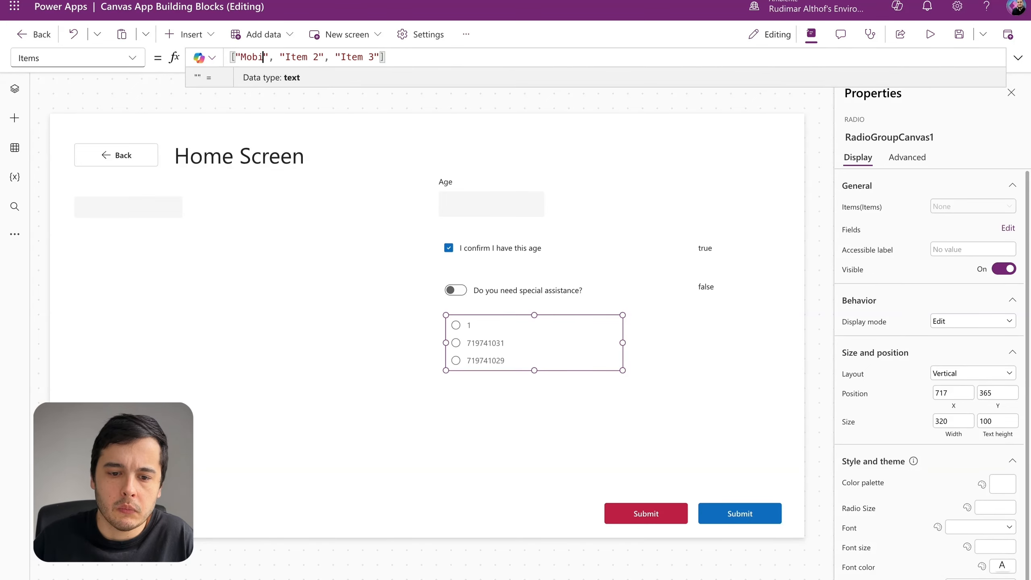
{"action": "type", "text": "tance"}
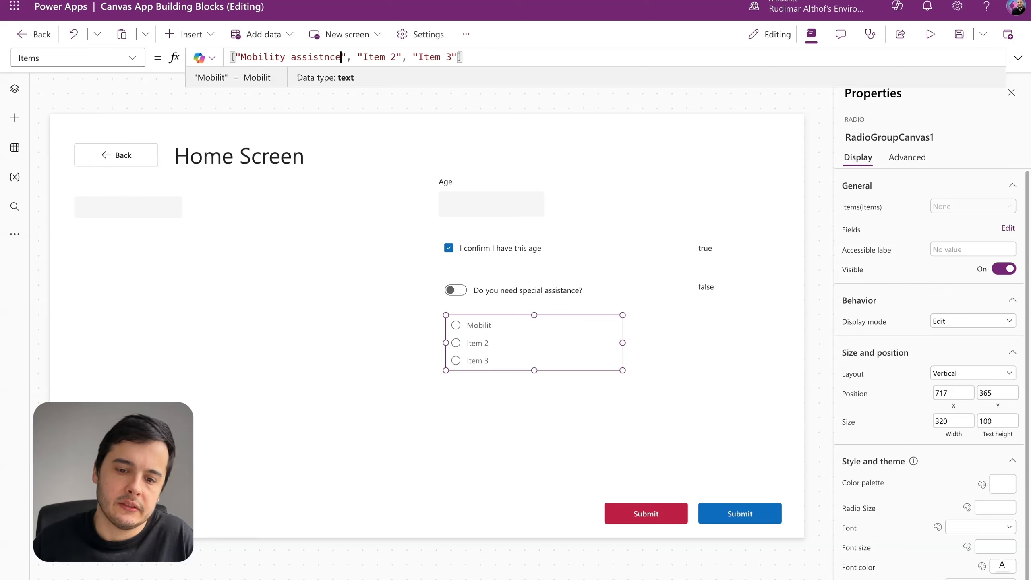
Step: Replace the second option in the radio group's Items formula with "Visual assistance"
{"action": "left_click_drag", "start_coordinate": [368, 57], "coordinate": [402, 57]}
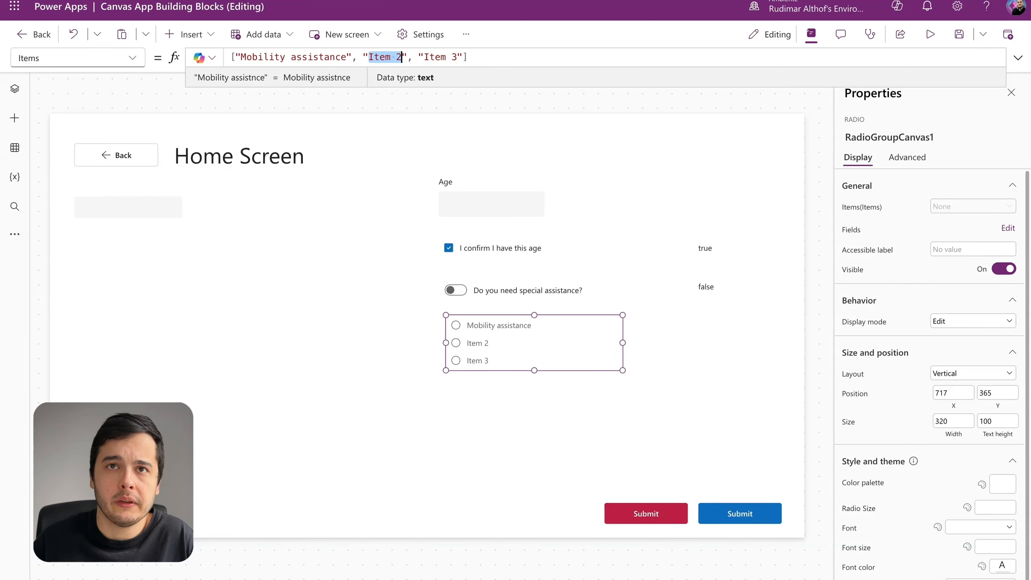
{"action": "type", "text": "Visual a"}
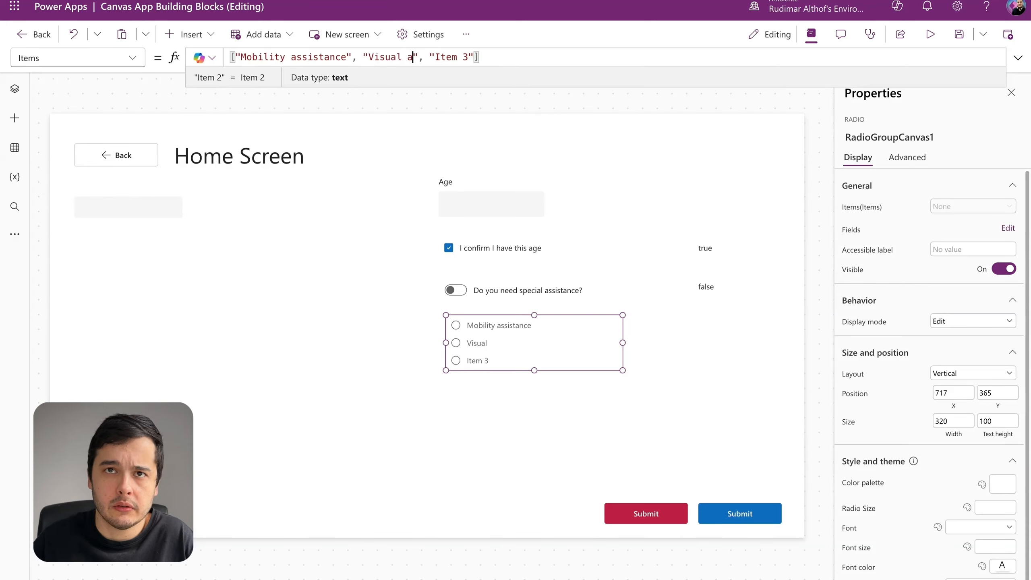
{"action": "type", "text": "ssistance"}
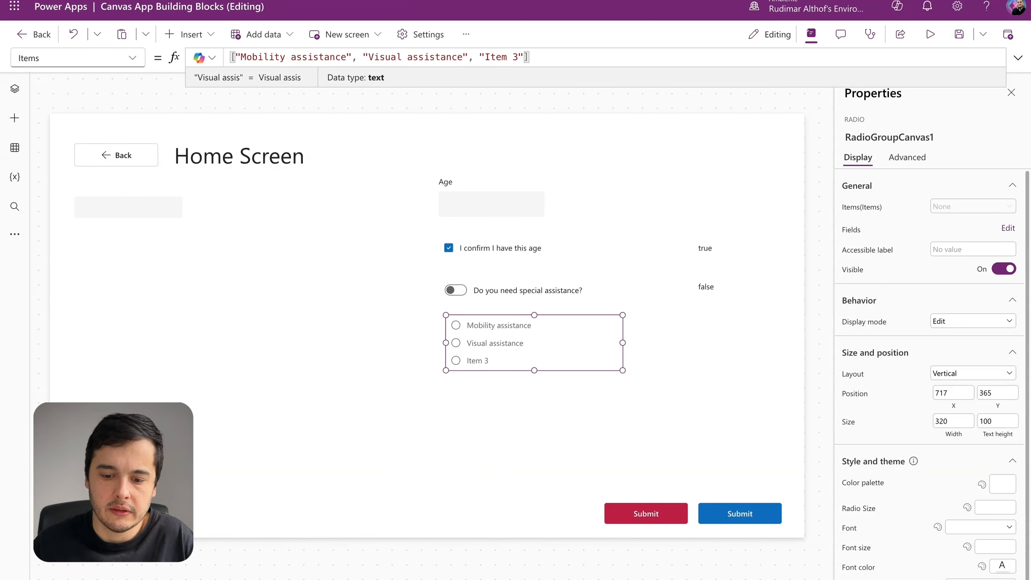
Step: Replace the third option in the radio group's Items formula with "Hearing assistance"
{"action": "key", "text": "Right"}
{"action": "key", "text": "Right"}
{"action": "key", "text": "Right"}
{"action": "key", "text": "alt+shift+Right"}
{"action": "key", "text": "Left"}
{"action": "key", "text": "Left"}
{"action": "key", "text": "Right"}
{"action": "key", "text": "shift+Right"}
{"action": "key", "text": "shift+Right"}
{"action": "key", "text": "shift+Right"}
{"action": "key", "text": "shift+Right"}
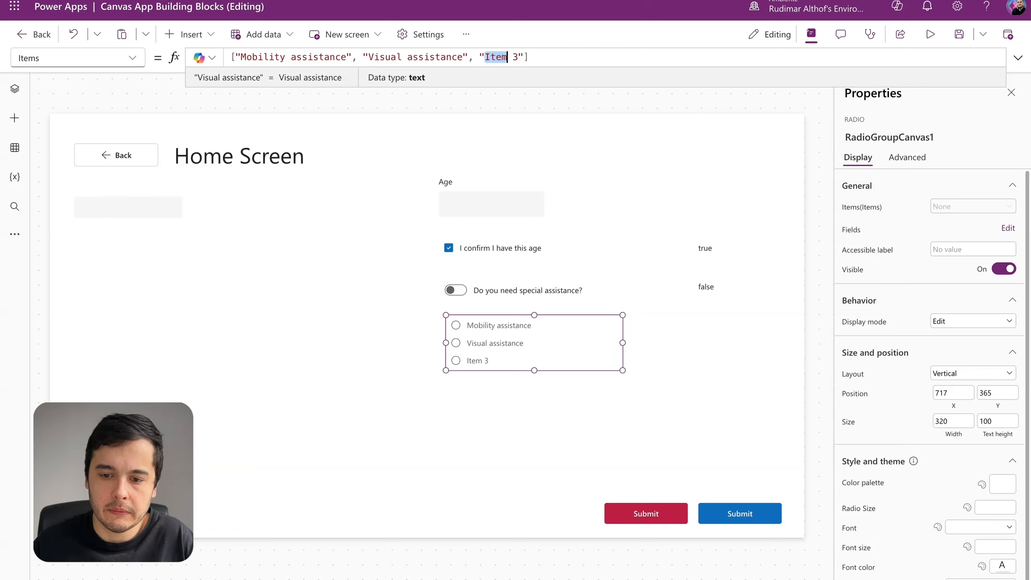
{"action": "key", "text": "shift+Right"}
{"action": "key", "text": "shift+Right"}
{"action": "type", "text": "Hearing assis"}
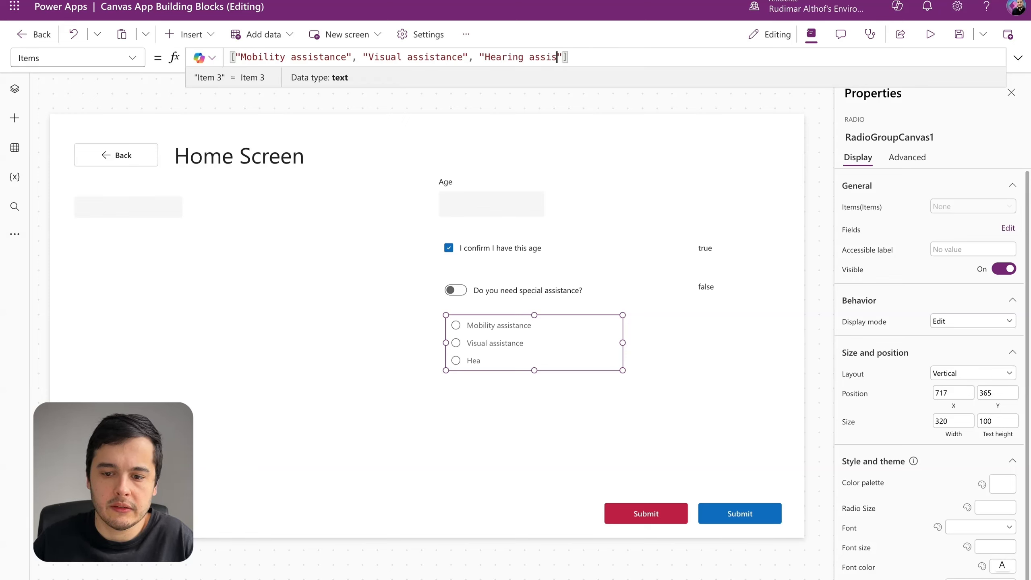
{"action": "type", "text": "tance"}
{"action": "key", "text": "Right"}
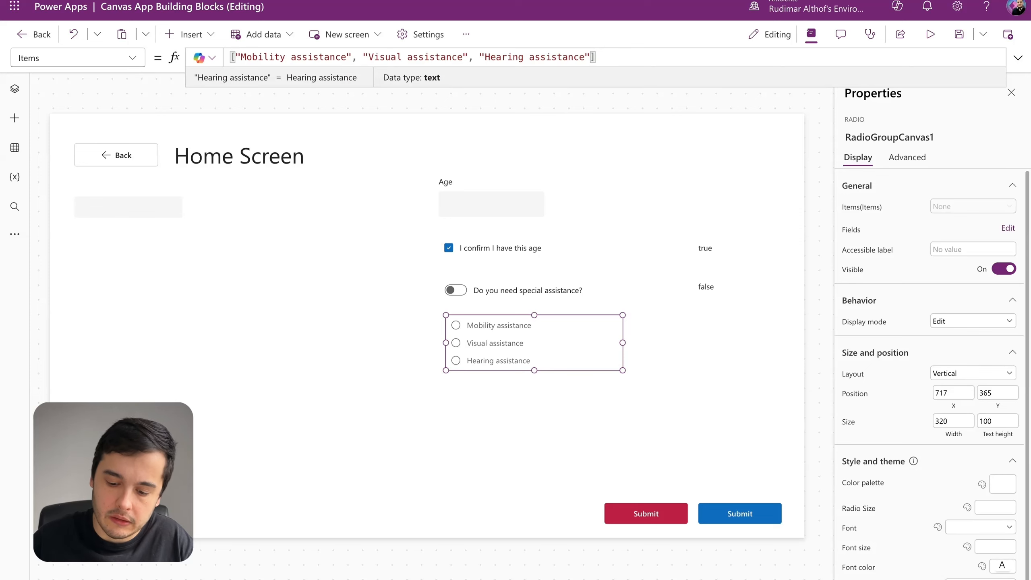
Step: Add "Other" as the fourth option in the radio group's Items formula and increase the group's height to about 163
{"action": "type", "text": ", \"Other\""}
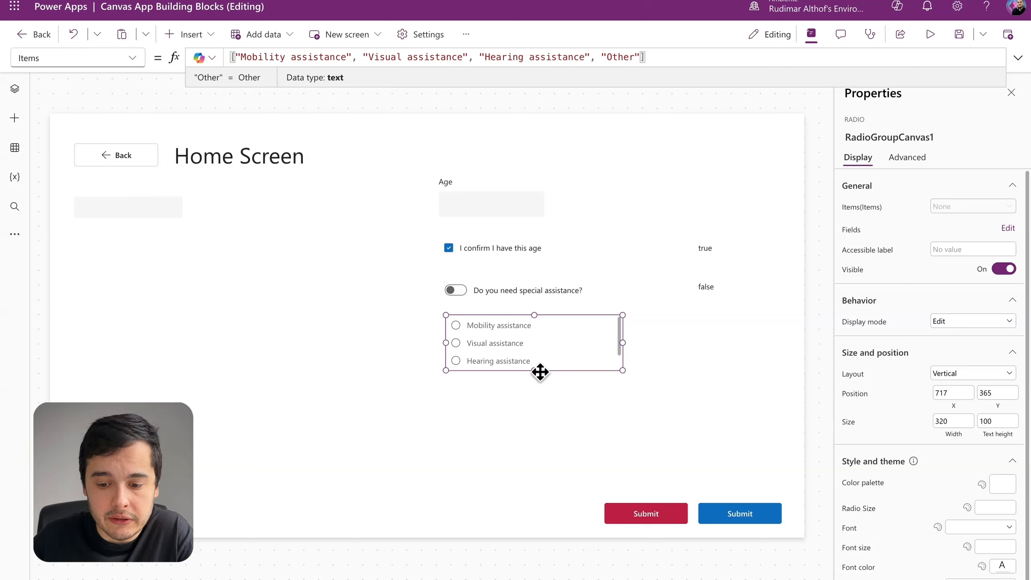
{"action": "left_click_drag", "start_coordinate": [533, 371], "coordinate": [537, 405]}
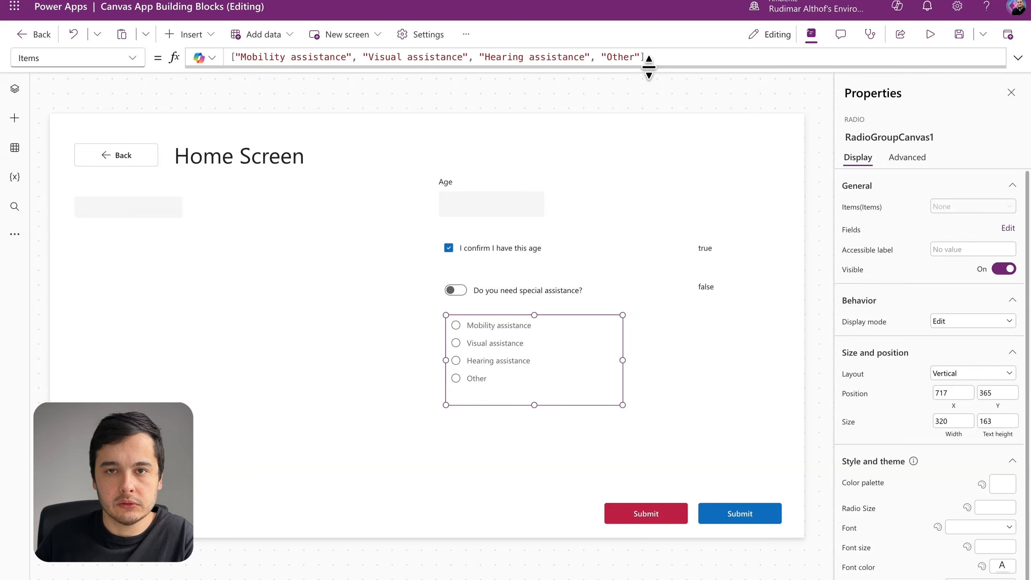
Step: Preview the app, test the Mobility, Visual and Hearing assistance options, and exit the preview
{"action": "left_click", "coordinate": [929, 37]}
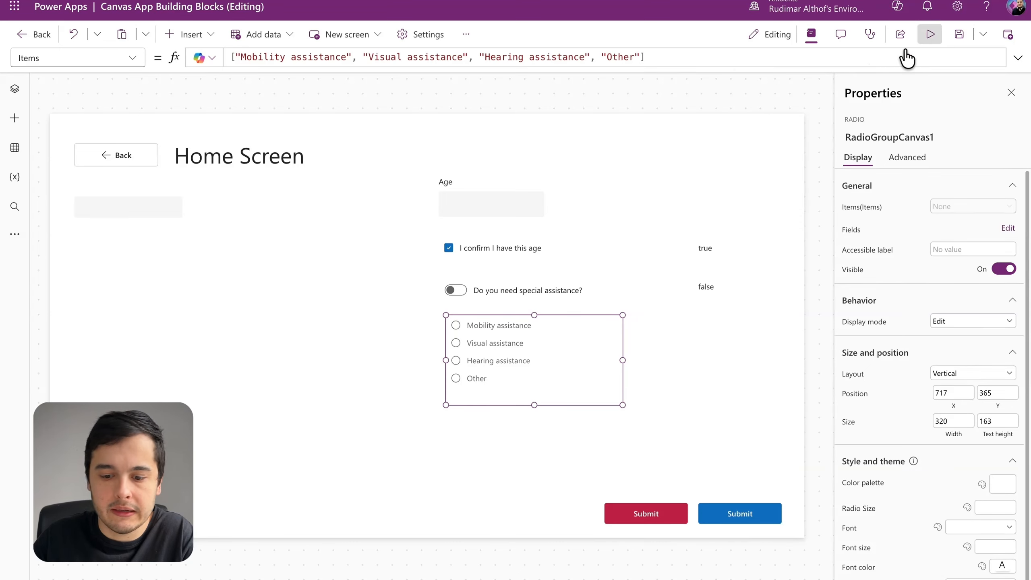
{"action": "left_click", "coordinate": [592, 316]}
{"action": "left_click", "coordinate": [588, 338]}
{"action": "left_click", "coordinate": [587, 359]}
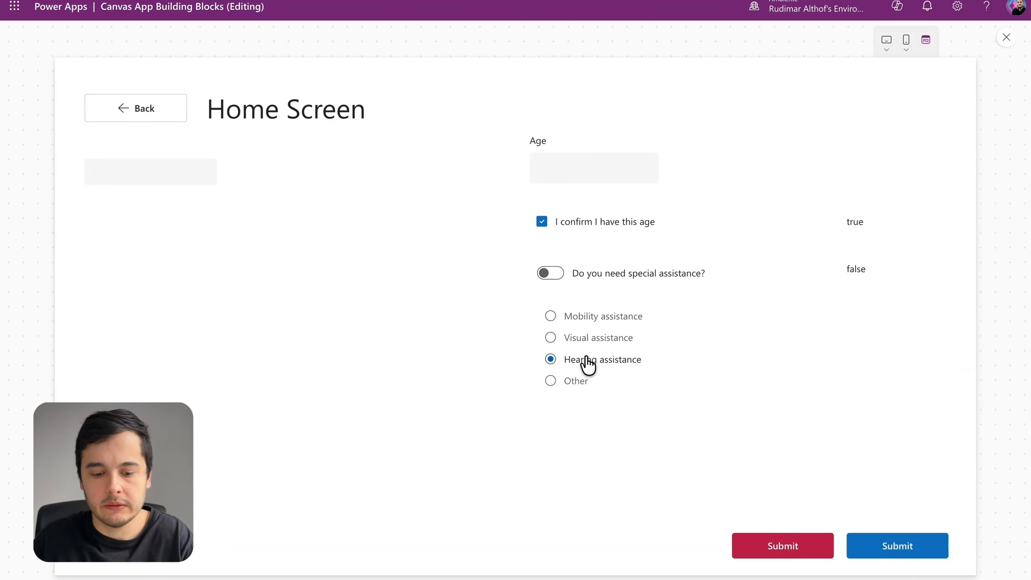
{"action": "key", "text": "Escape"}
Step: Move the radio group to about X 704, Y 376 and widen it to about 385
{"action": "left_click", "coordinate": [512, 350]}
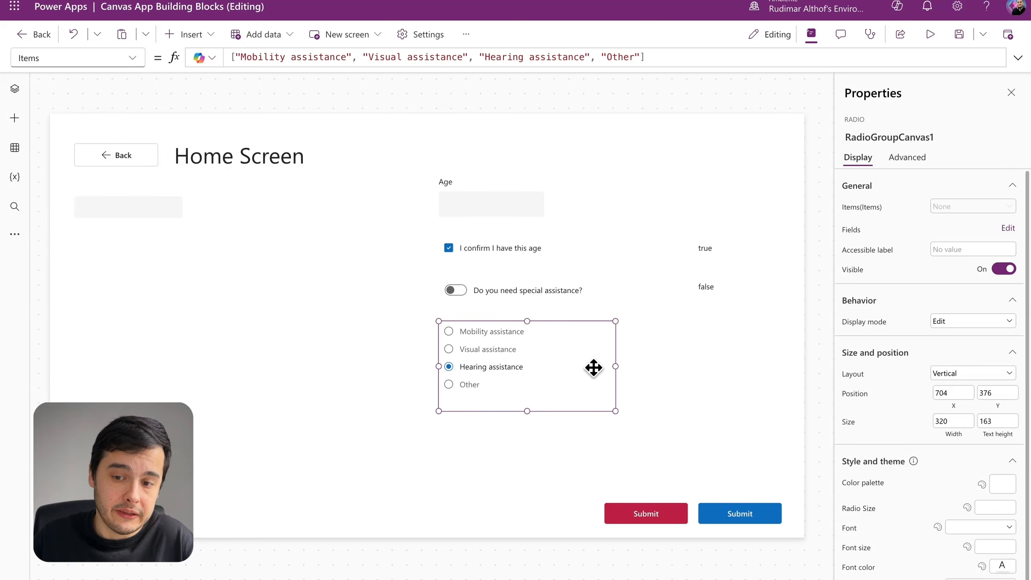
{"action": "left_click_drag", "start_coordinate": [615, 366], "coordinate": [654, 354]}
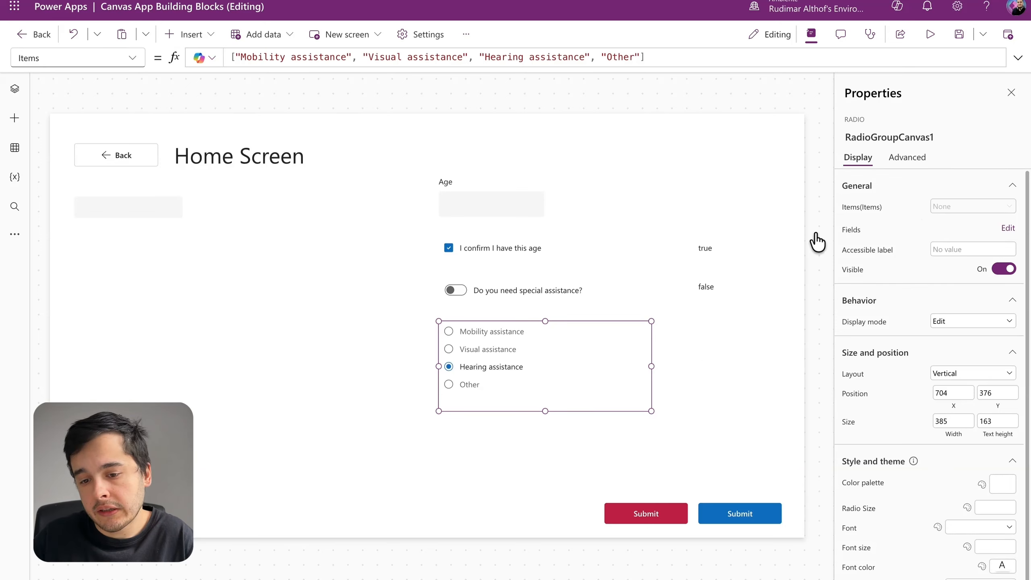
Step: Set the radio group's layout to Horizontal and widen it to about 631 so all four options fit in one row
{"action": "left_click", "coordinate": [816, 39]}
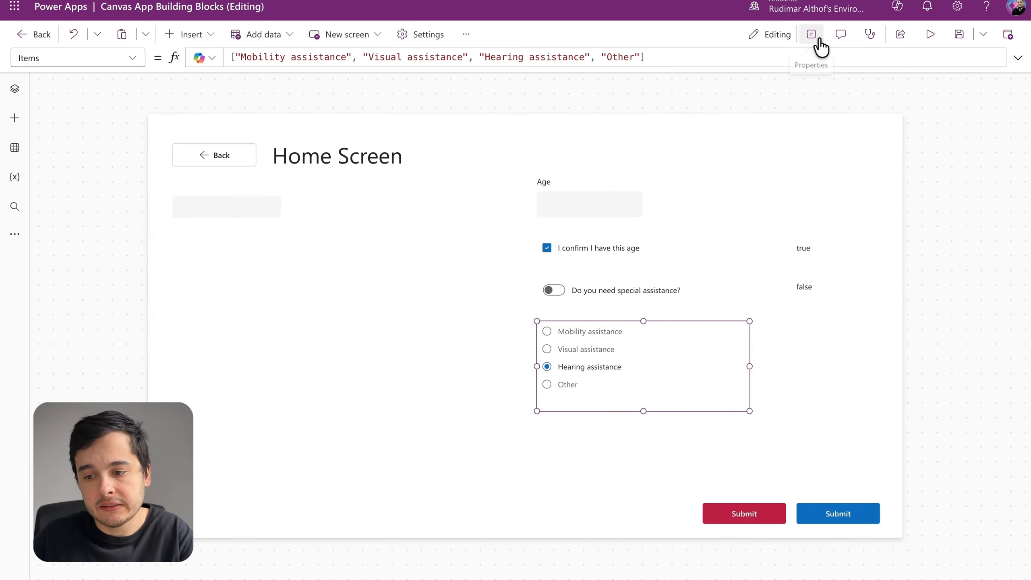
{"action": "left_click", "coordinate": [815, 40]}
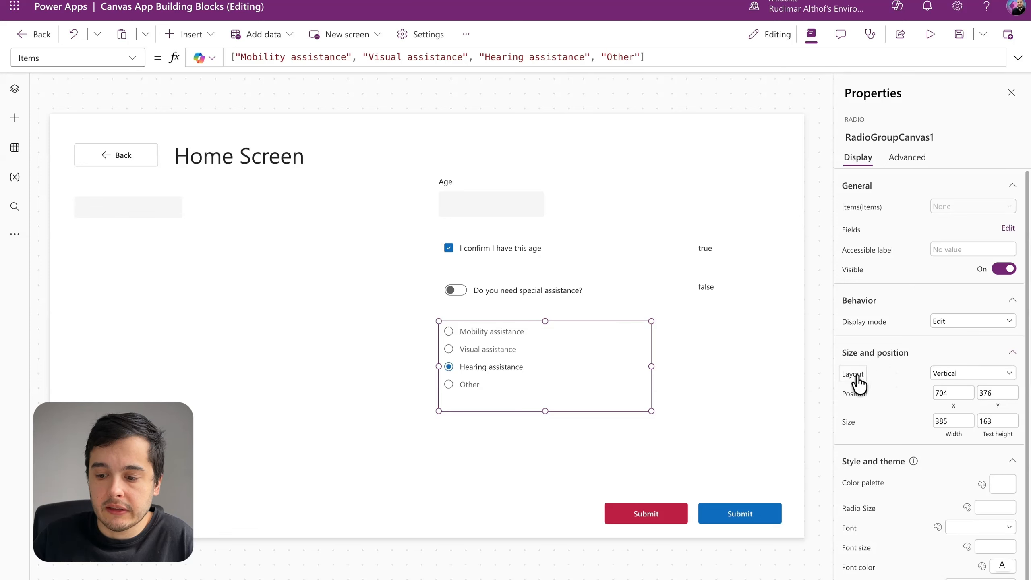
{"action": "left_click", "coordinate": [985, 374]}
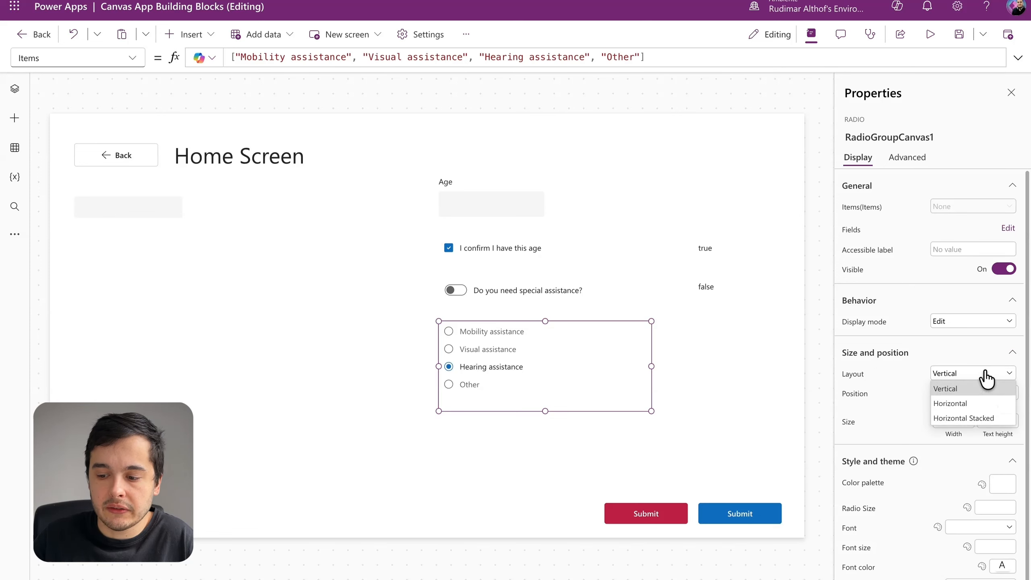
{"action": "left_click", "coordinate": [958, 403]}
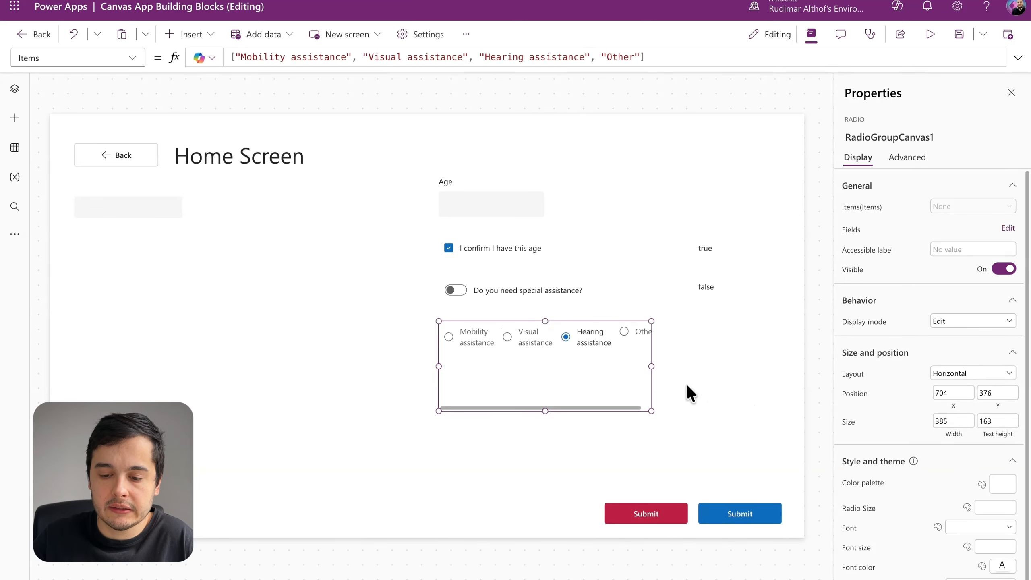
{"action": "left_click_drag", "start_coordinate": [651, 366], "coordinate": [787, 366]}
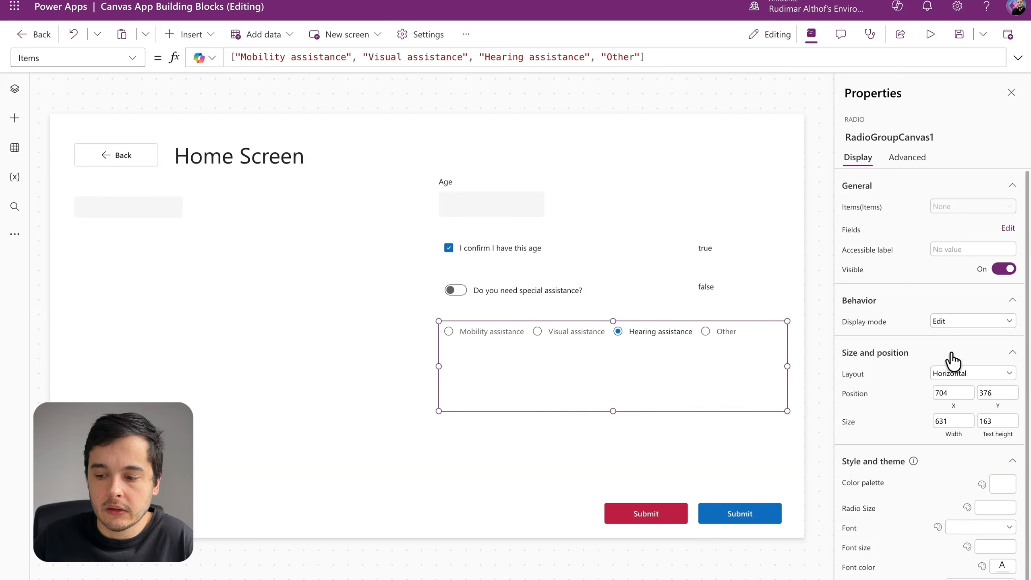
Step: Try the Horizontal Stacked layout on the radio group, and switch it back to Horizontal
{"action": "left_click", "coordinate": [962, 376]}
{"action": "left_click", "coordinate": [962, 420]}
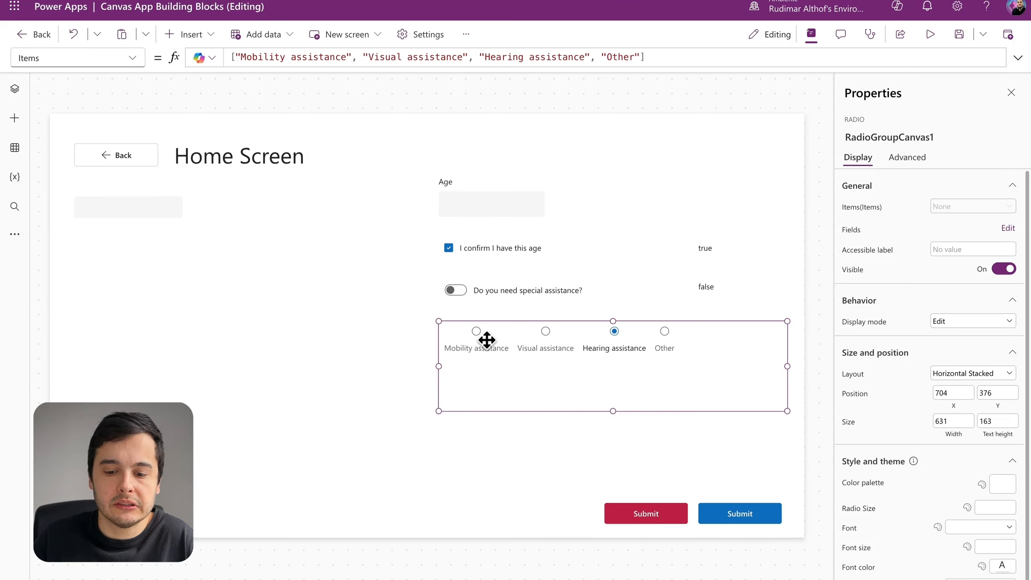
{"action": "left_click", "coordinate": [958, 374]}
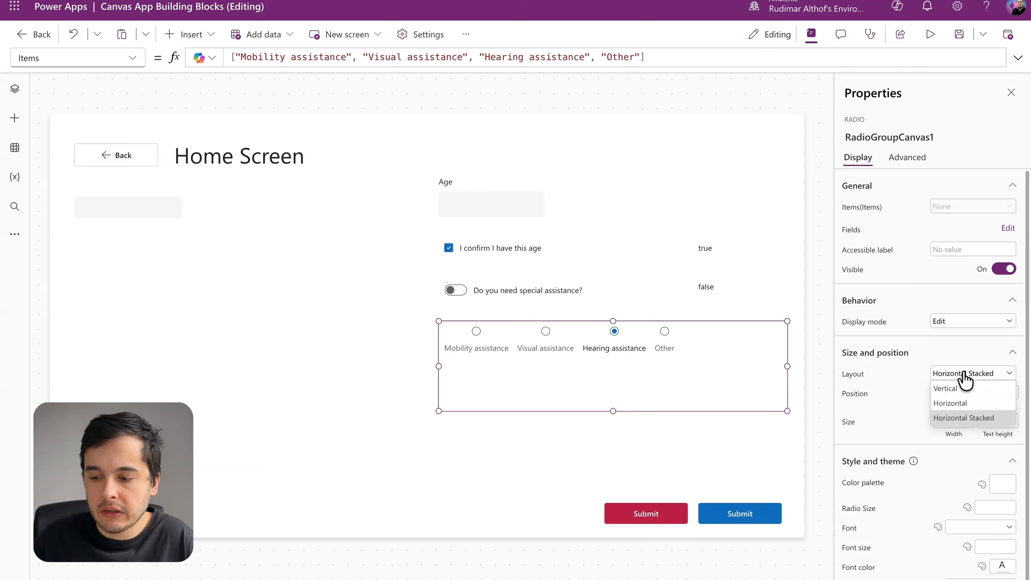
{"action": "left_click", "coordinate": [954, 401]}
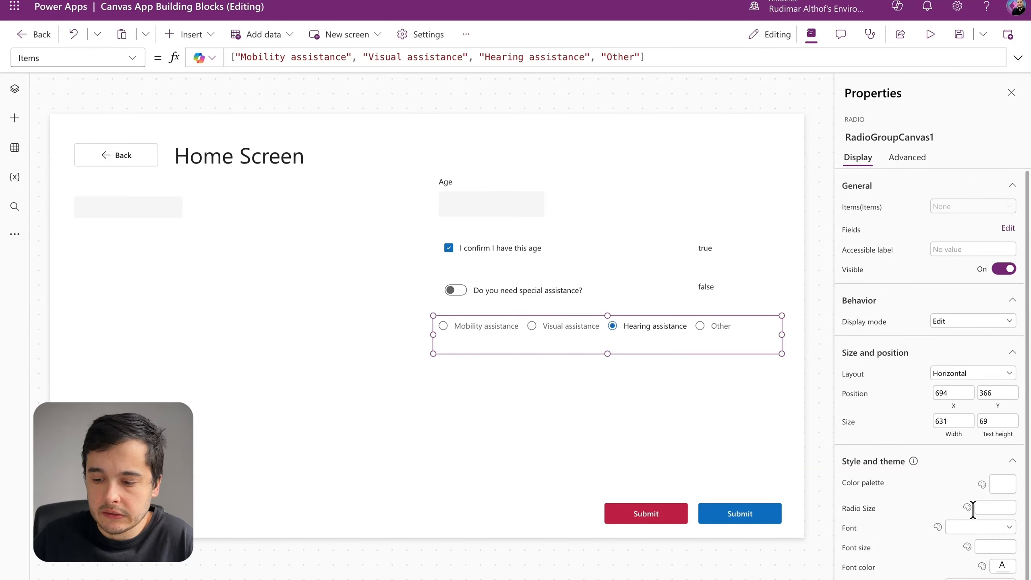
Step: Set the radio size of the assistance radio group to 20
{"action": "left_click", "coordinate": [993, 510]}
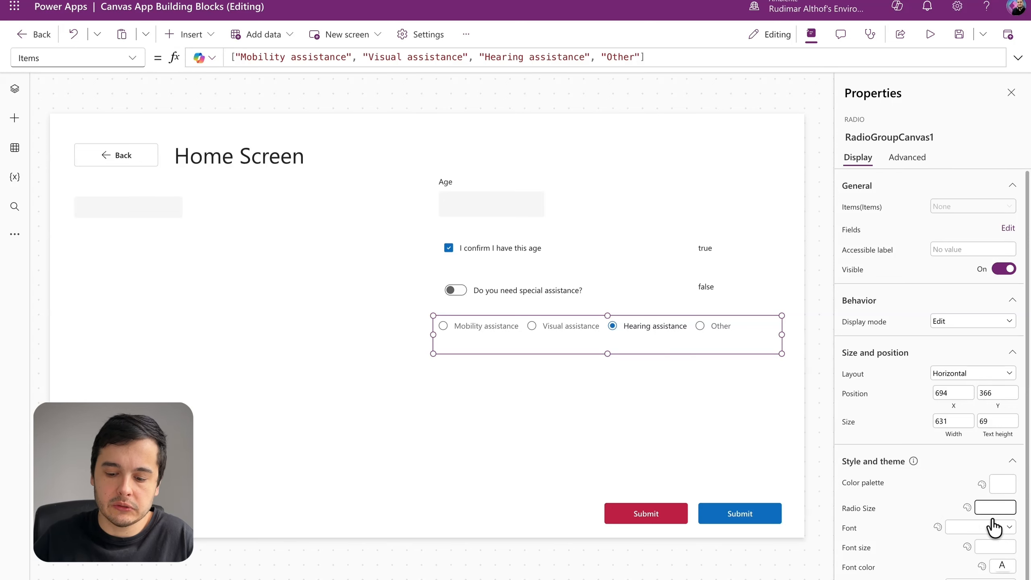
{"action": "type", "text": "20"}
{"action": "key", "text": "Return"}
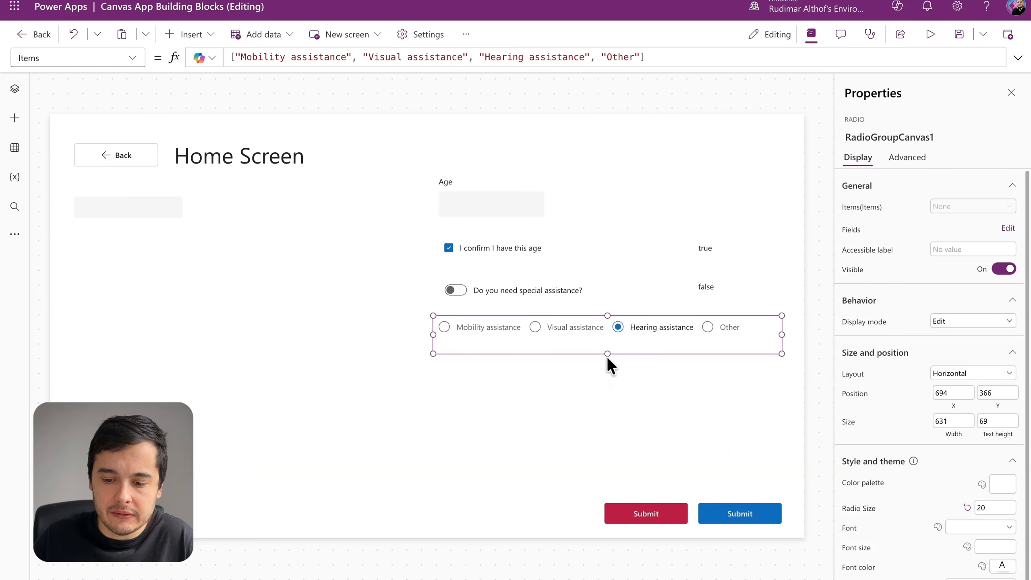
Step: Reduce the radio group's height to about 57 and move it to about X 704, Y 372
{"action": "left_click_drag", "start_coordinate": [607, 354], "coordinate": [608, 348]}
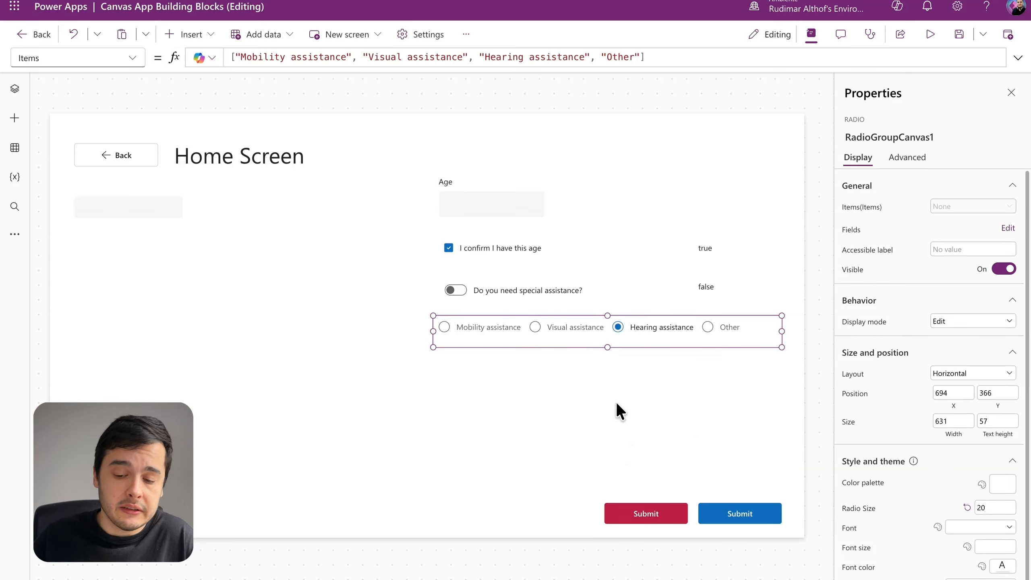
{"action": "left_click_drag", "start_coordinate": [596, 339], "coordinate": [608, 341]}
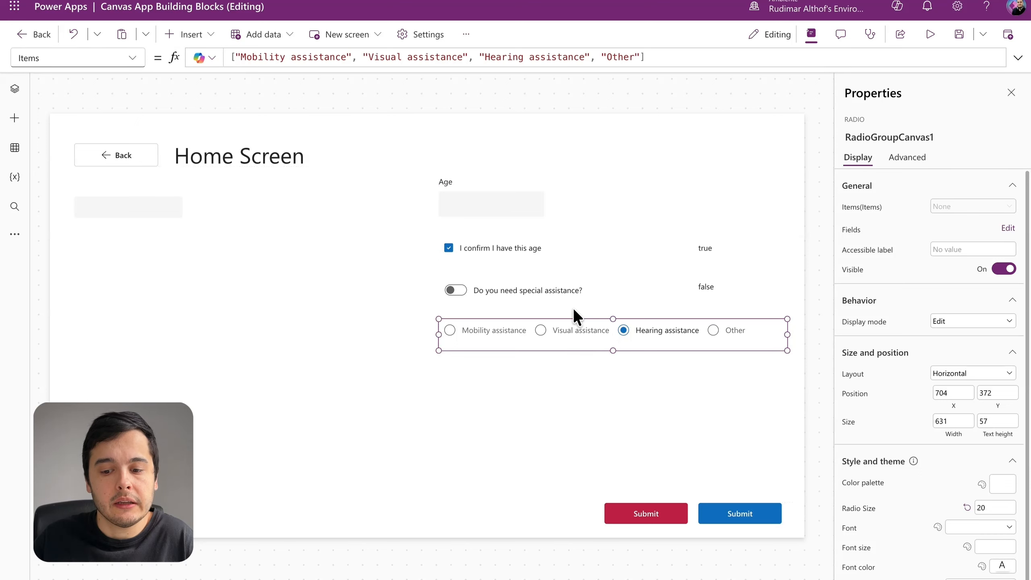
Step: Copy the special assistance toggle's name and set the radio group's Visible property to togSpecialAssistance.Checked
{"action": "left_click", "coordinate": [497, 289]}
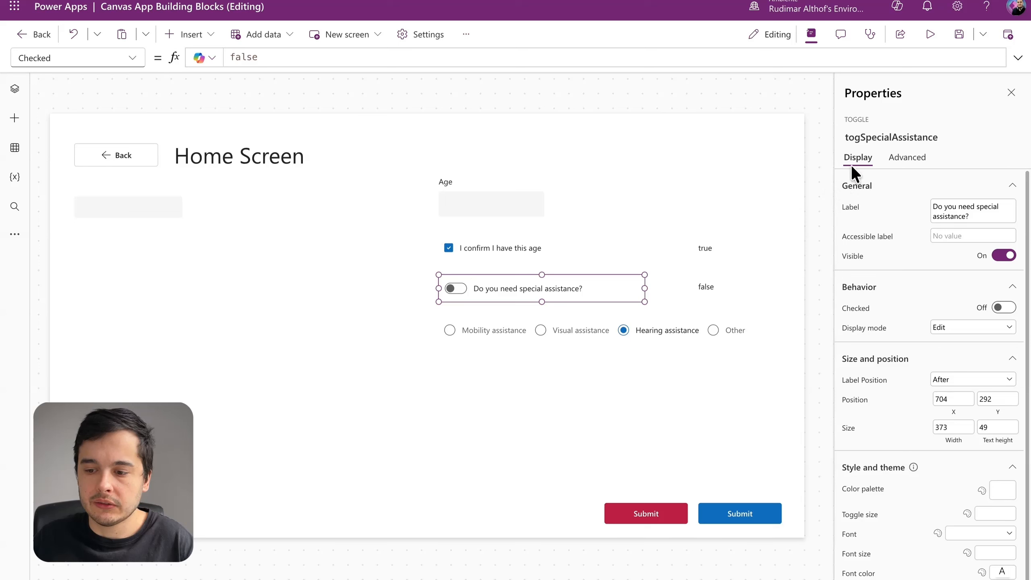
{"action": "left_click", "coordinate": [871, 136]}
{"action": "key", "text": "ctrl+c"}
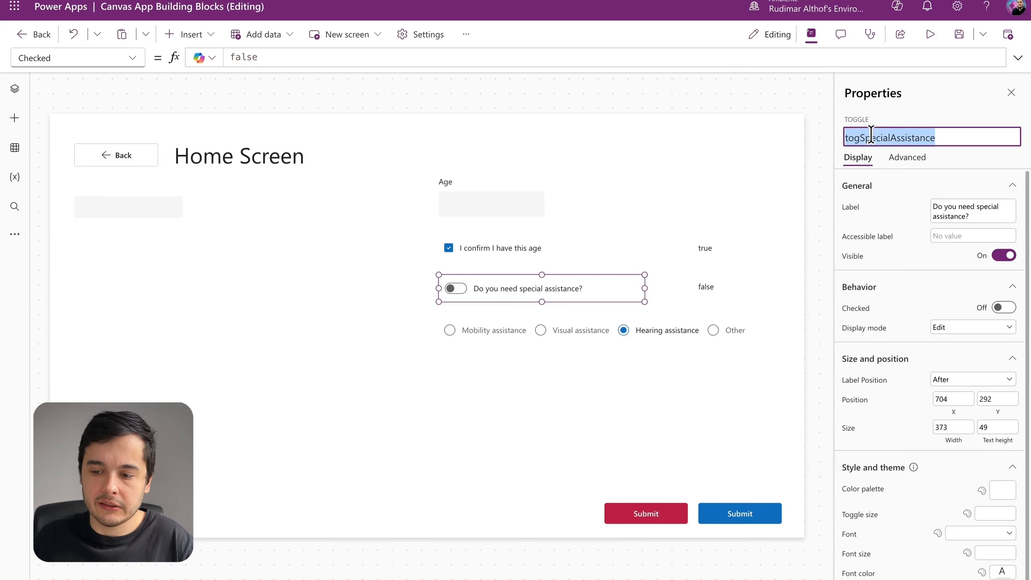
{"action": "left_click", "coordinate": [670, 333]}
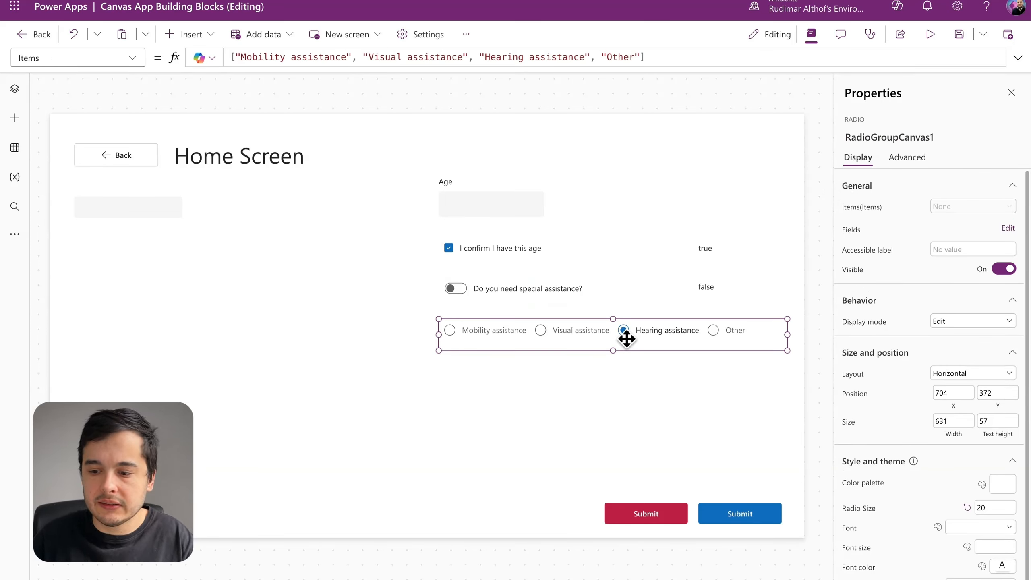
{"action": "left_click", "coordinate": [853, 269]}
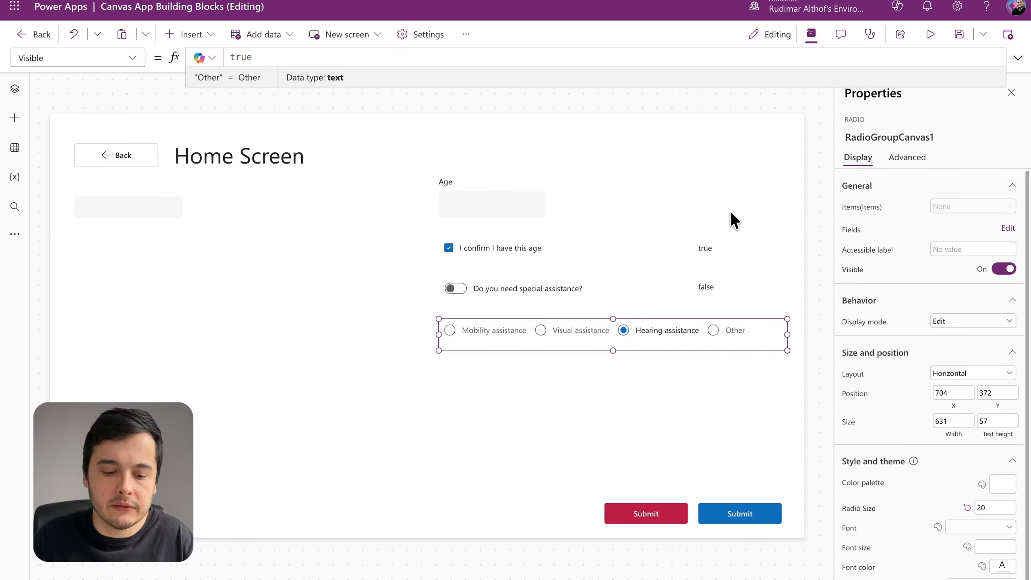
{"action": "key", "text": "BackSpace"}
{"action": "key", "text": "BackSpace"}
{"action": "key", "text": "BackSpace"}
{"action": "key", "text": "BackSpace"}
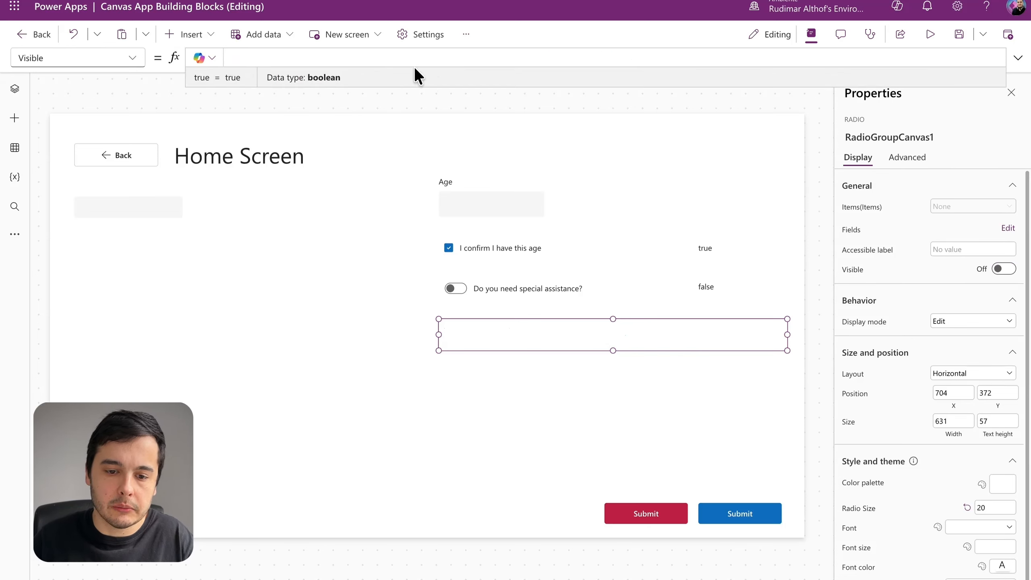
{"action": "key", "text": "ctrl+v"}
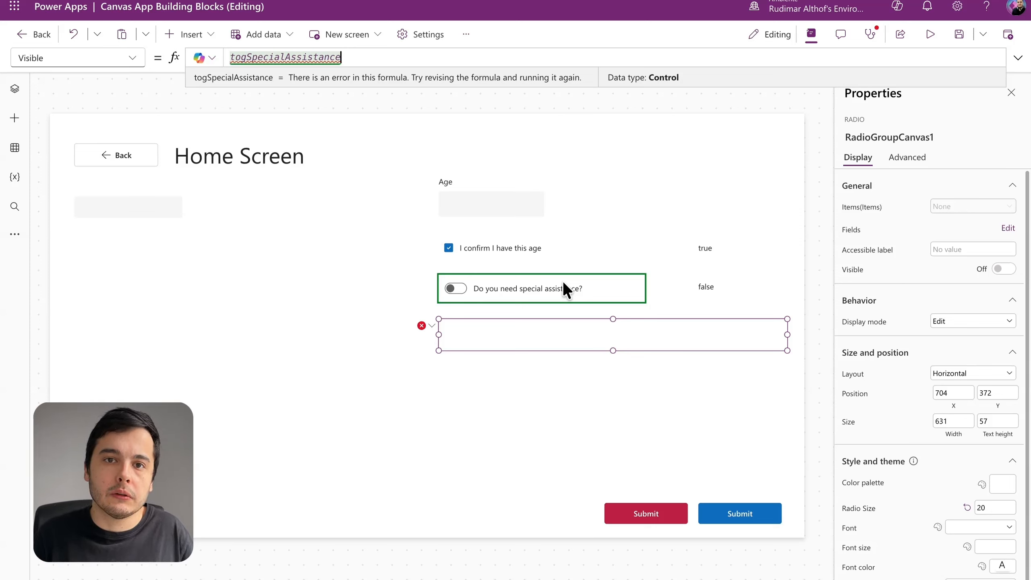
{"action": "type", "text": "."}
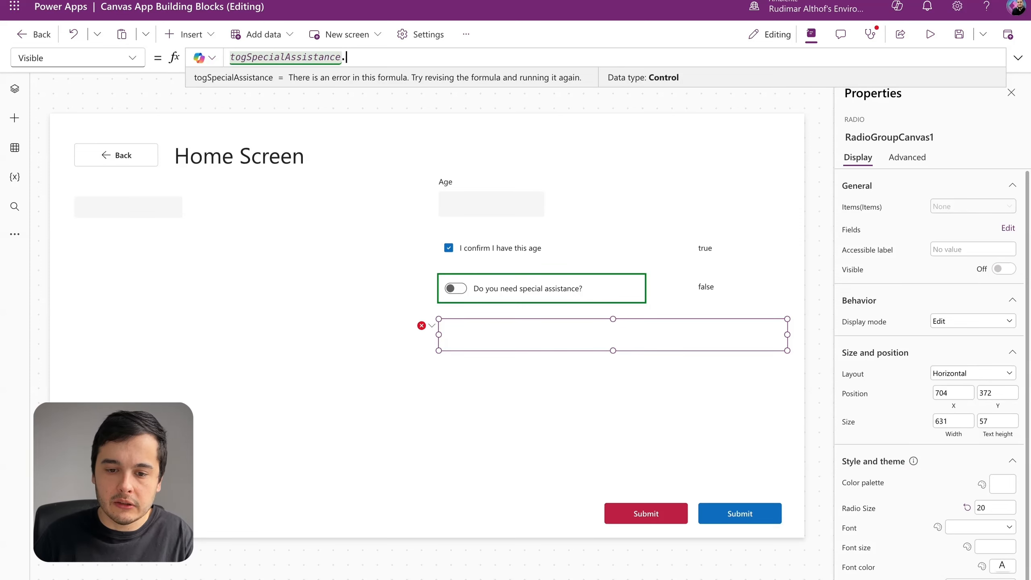
{"action": "key", "text": "Tab"}
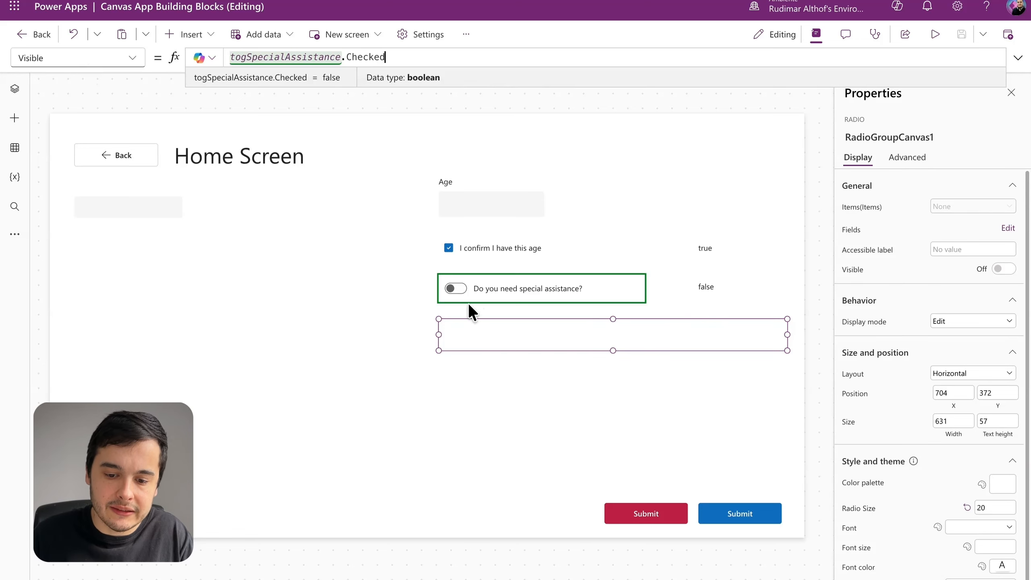
Step: Turn on the special assistance toggle on the canvas and select the "Visual assistance" option in the radio group
{"action": "left_click", "coordinate": [454, 287]}
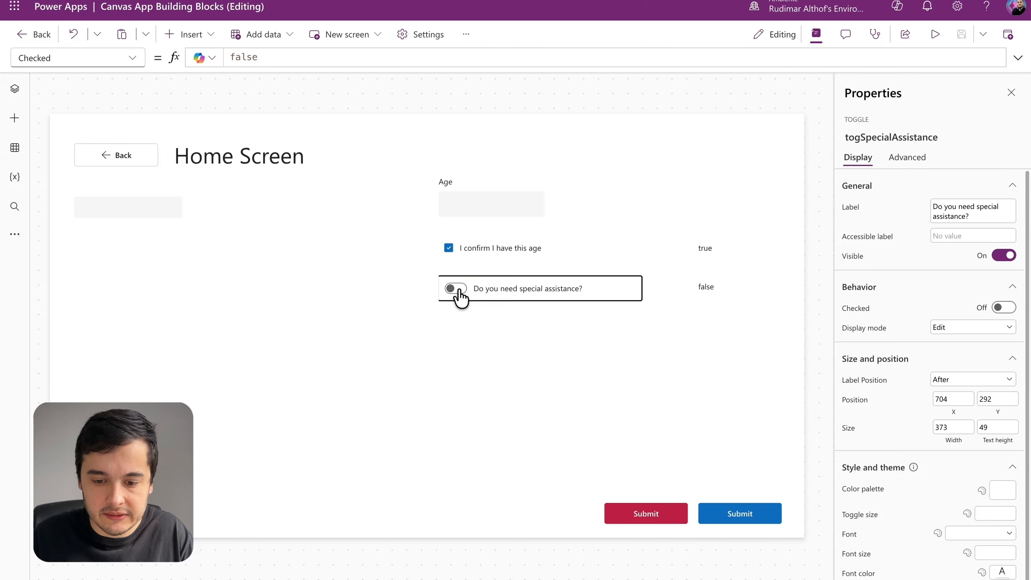
{"action": "left_click", "coordinate": [454, 288], "text": "alt"}
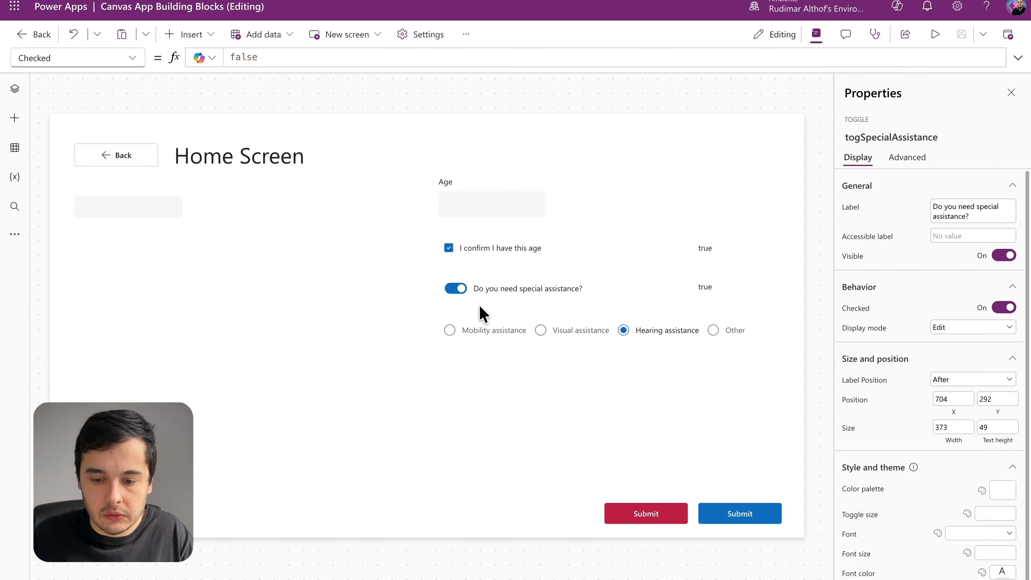
{"action": "left_click", "coordinate": [603, 341]}
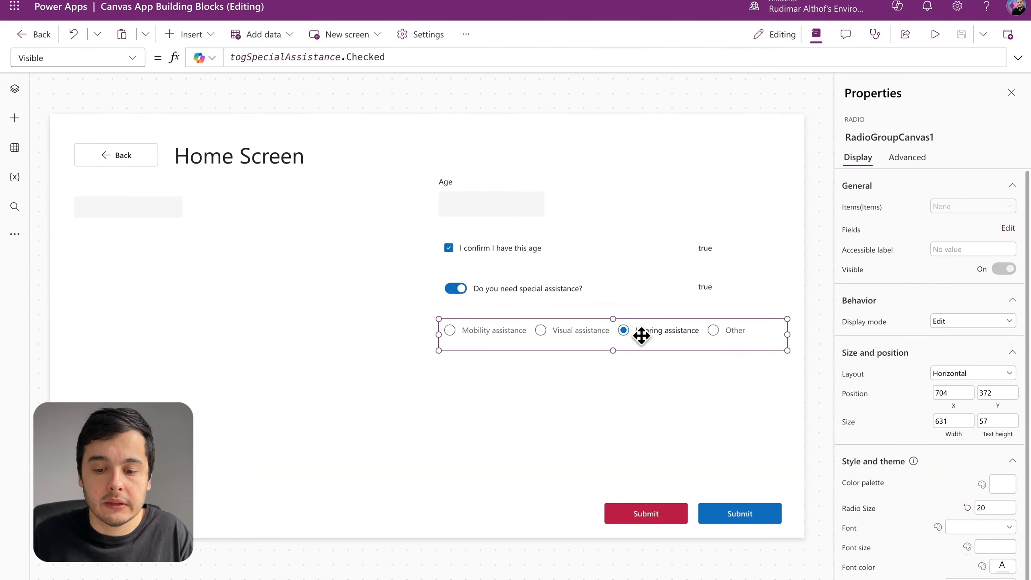
{"action": "left_click", "coordinate": [597, 337], "text": "alt"}
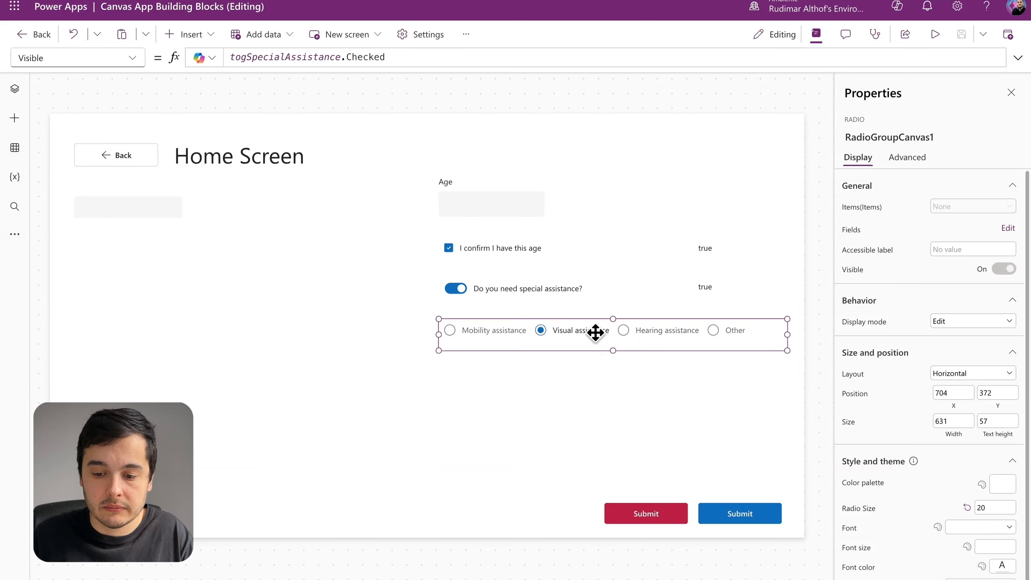
{"action": "left_click", "coordinate": [669, 360]}
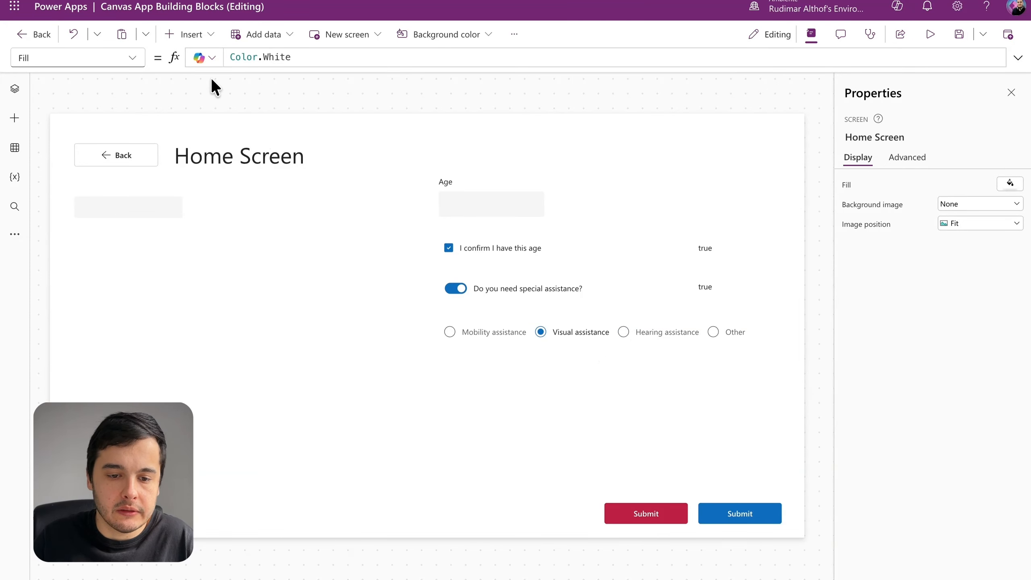
Step: Insert a text control directly below the radio group, about 437 wide and 67 high, at about X 718, Y 430
{"action": "left_click", "coordinate": [196, 35]}
{"action": "left_click", "coordinate": [202, 114]}
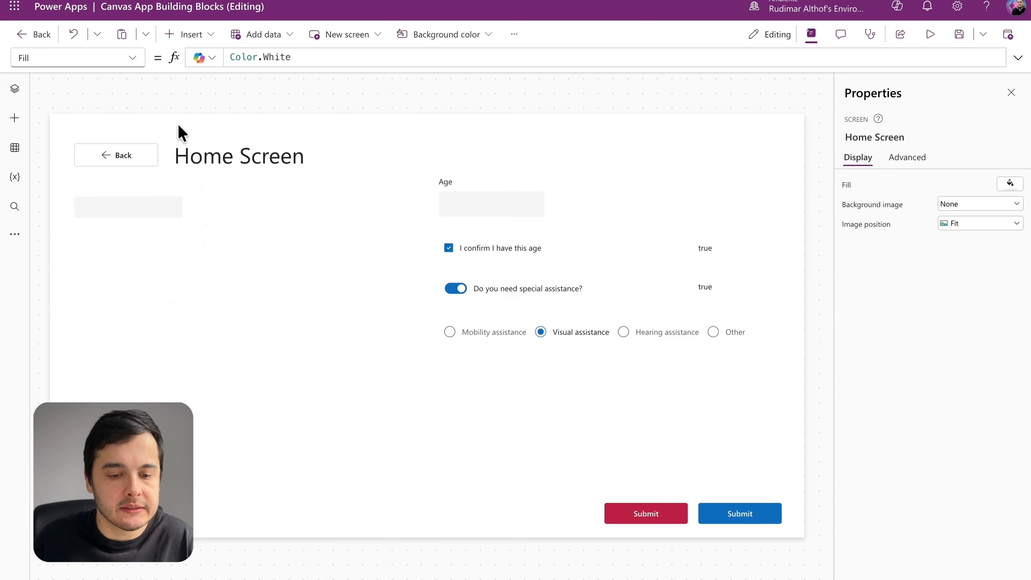
{"action": "left_click_drag", "start_coordinate": [101, 146], "coordinate": [691, 388]}
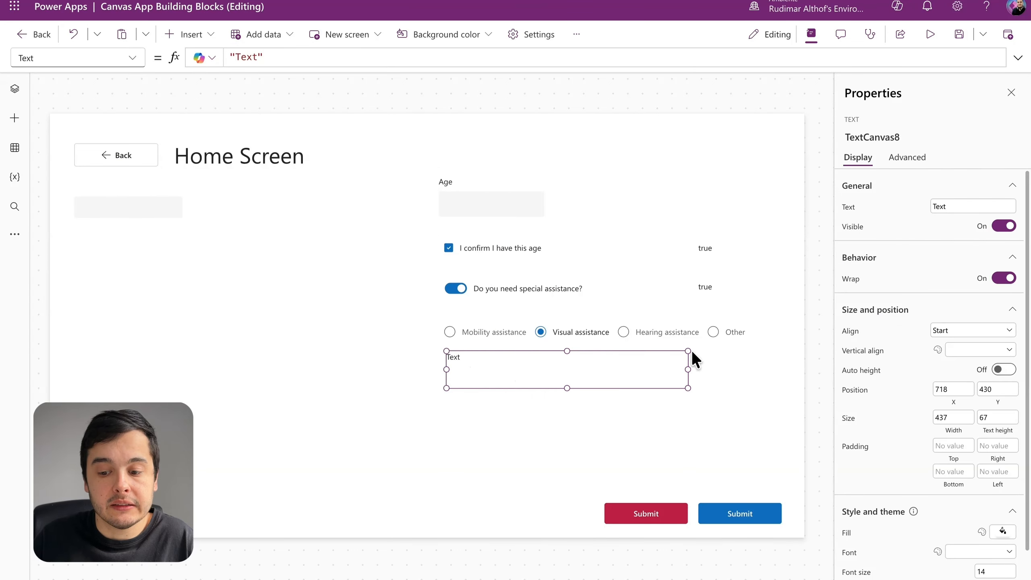
Step: Rename the assistance-type radio group to radSelectedAssistance and copy its new name
{"action": "left_click", "coordinate": [693, 329]}
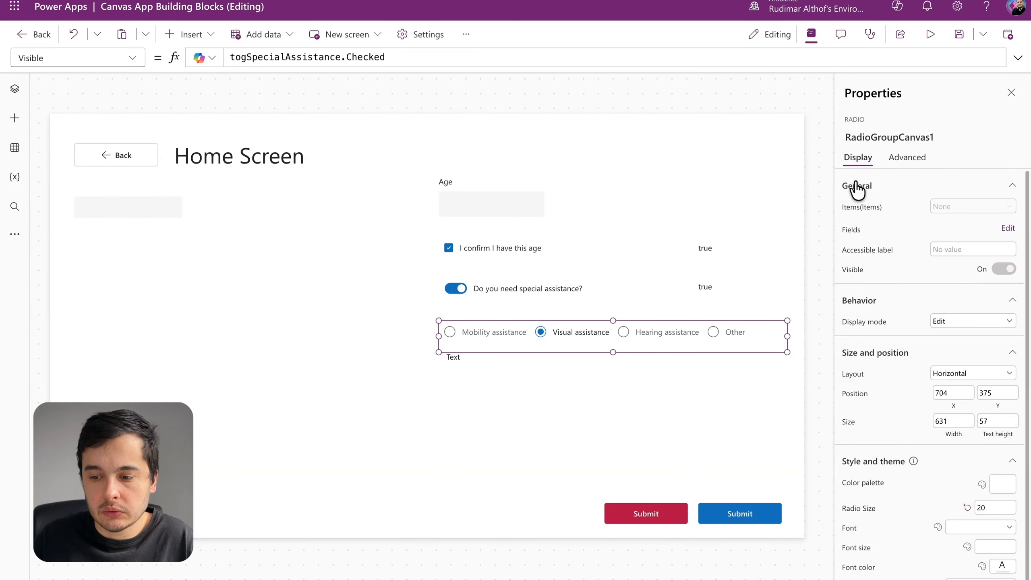
{"action": "left_click", "coordinate": [871, 140]}
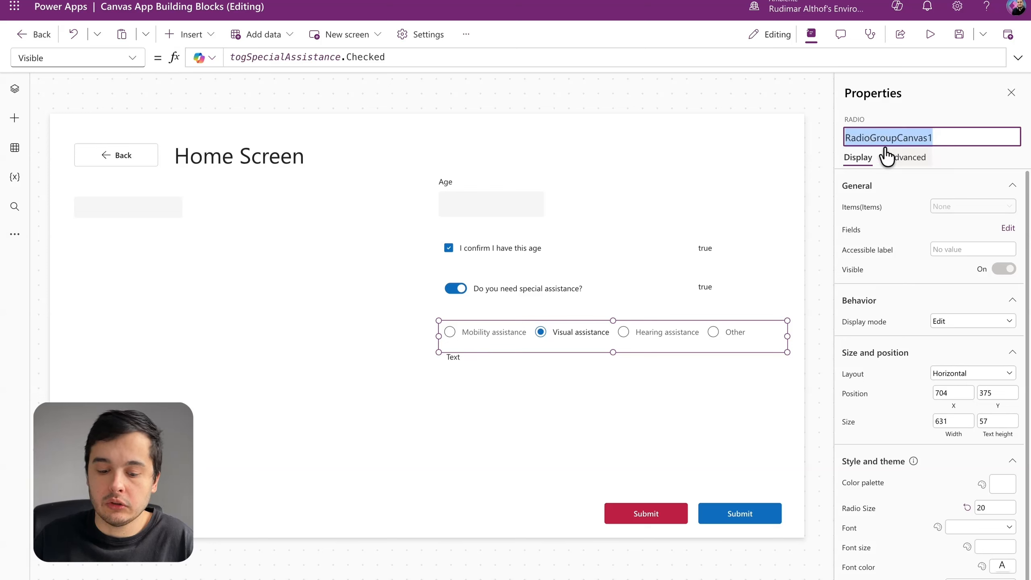
{"action": "type", "text": "radSelectedAssi"}
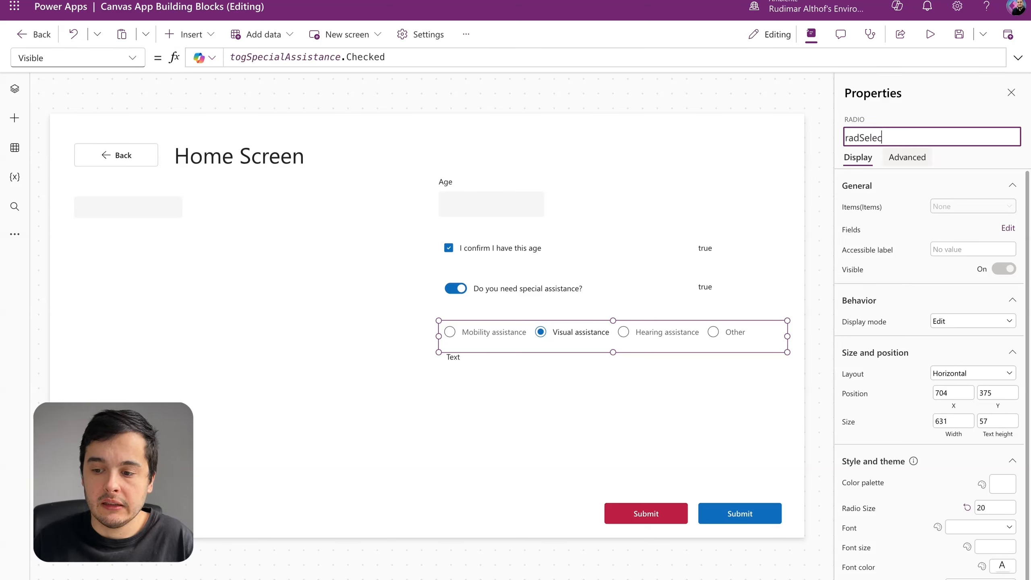
{"action": "type", "text": "ce"}
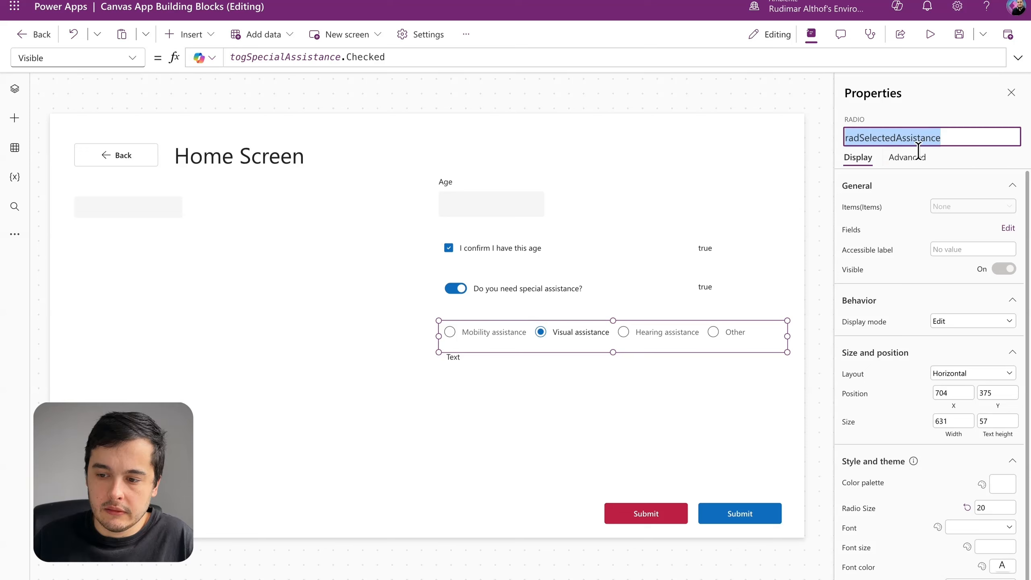
Step: Set the Text property of the text control below the radio group to radSelectedAssistance.Selected
{"action": "left_click", "coordinate": [453, 360]}
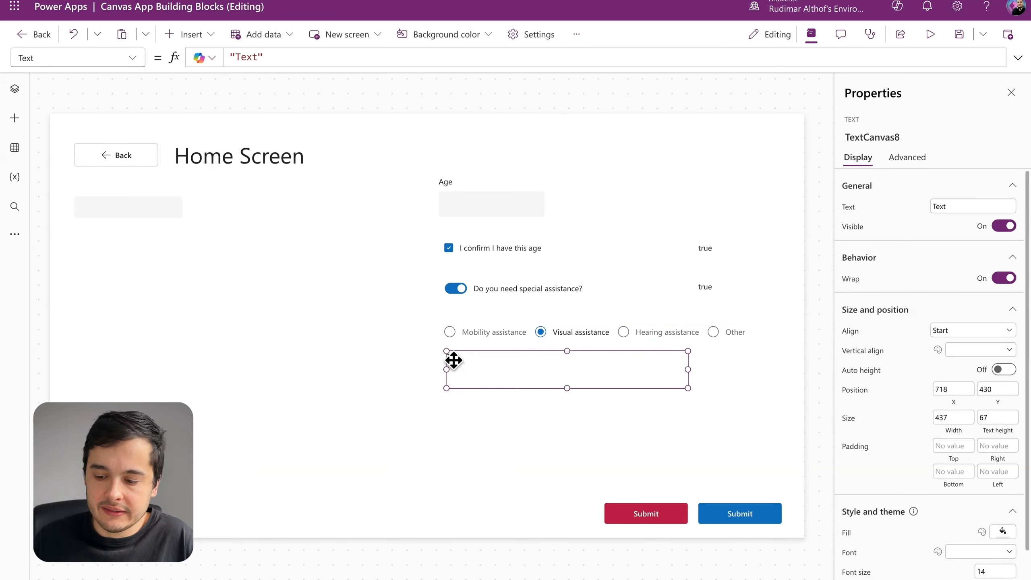
{"action": "left_click", "coordinate": [315, 59]}
{"action": "key", "text": "ctrl+a"}
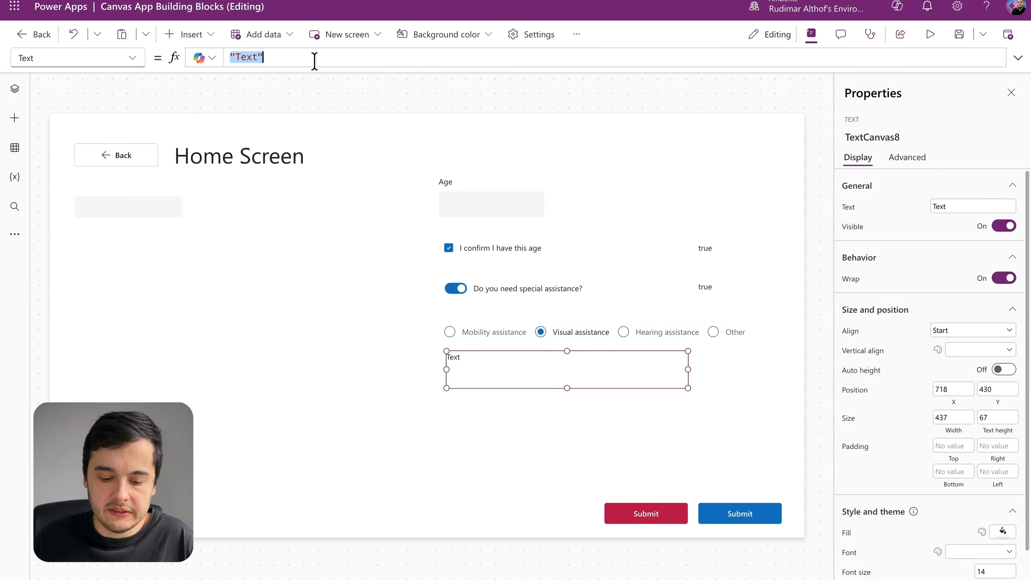
{"action": "type", "text": "radSelectedAssistance"}
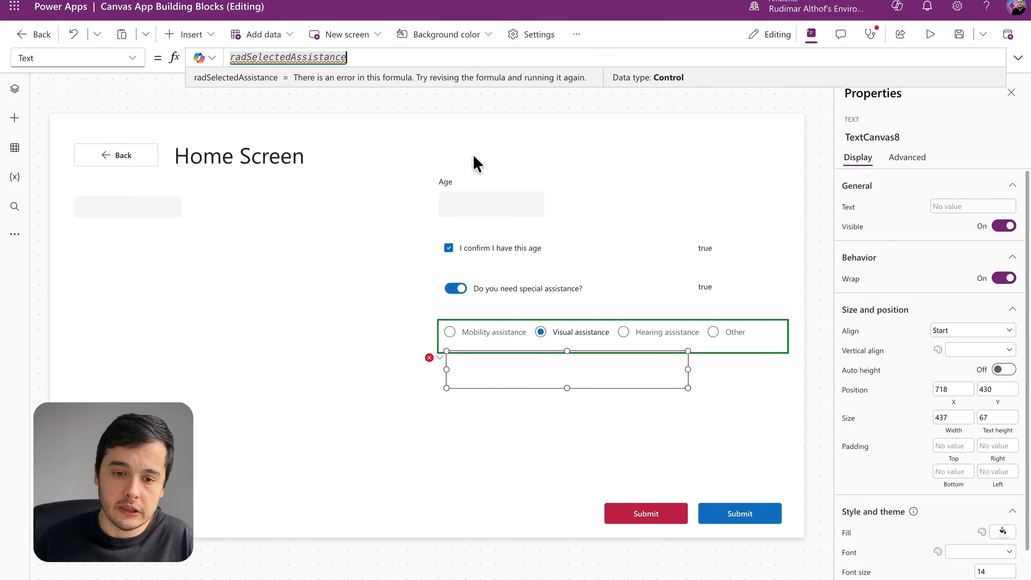
{"action": "type", "text": "."}
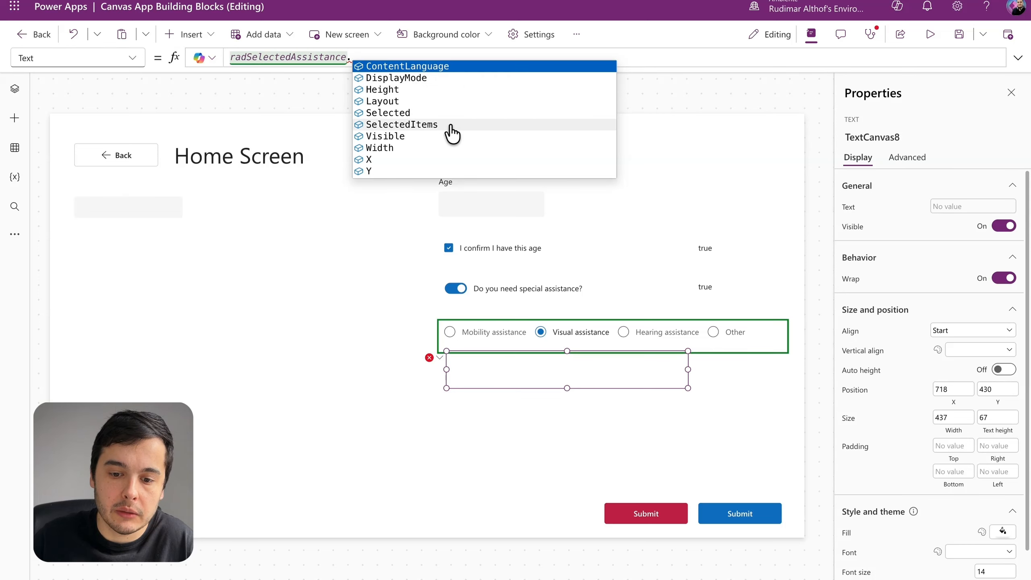
{"action": "left_click", "coordinate": [406, 113]}
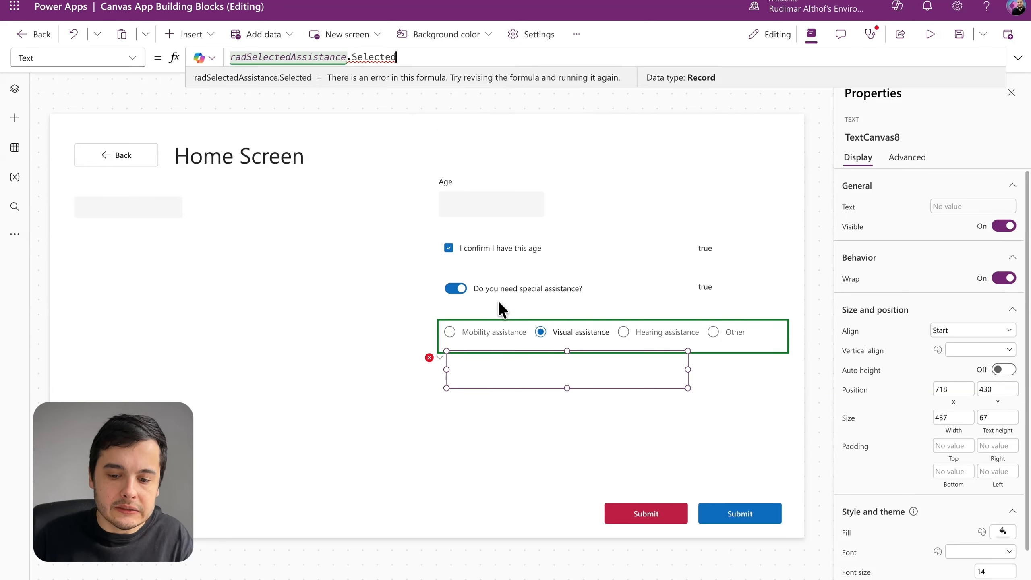
Step: Examine the radio group's Items formula and its previewed table to see which column holds the option values
{"action": "left_click", "coordinate": [759, 347]}
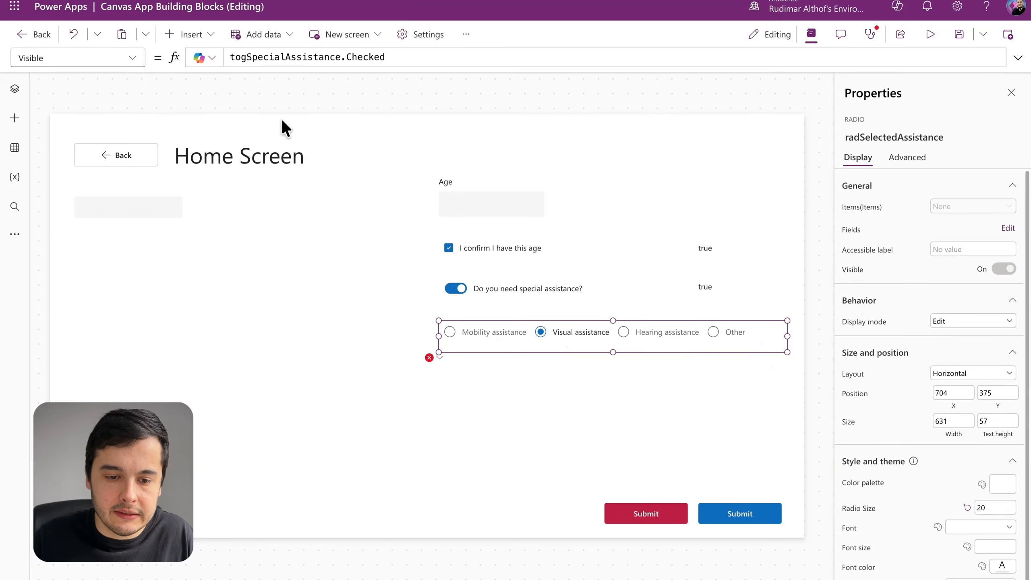
{"action": "left_click", "coordinate": [133, 60]}
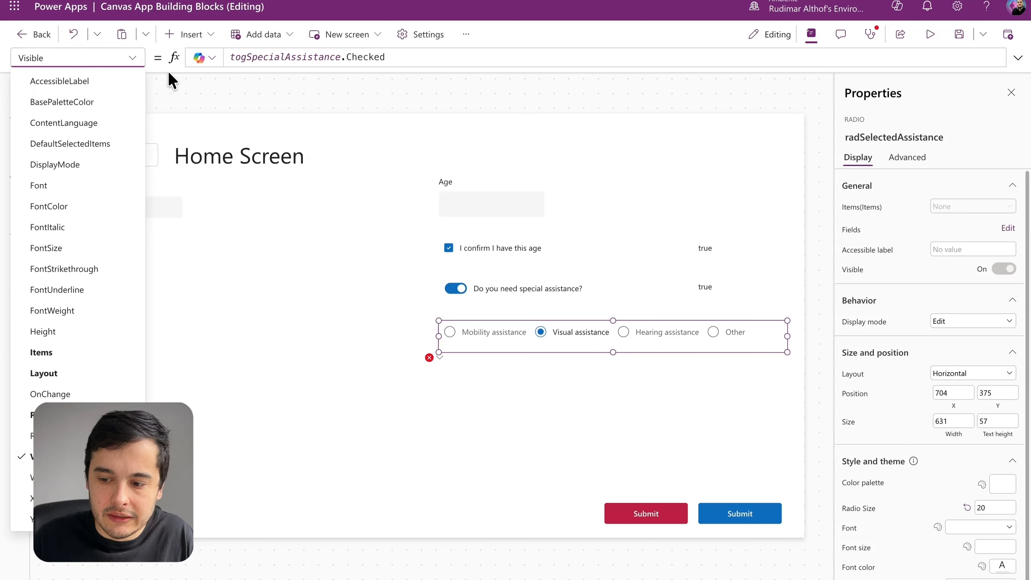
{"action": "left_click", "coordinate": [860, 207]}
{"action": "left_click", "coordinate": [669, 56]}
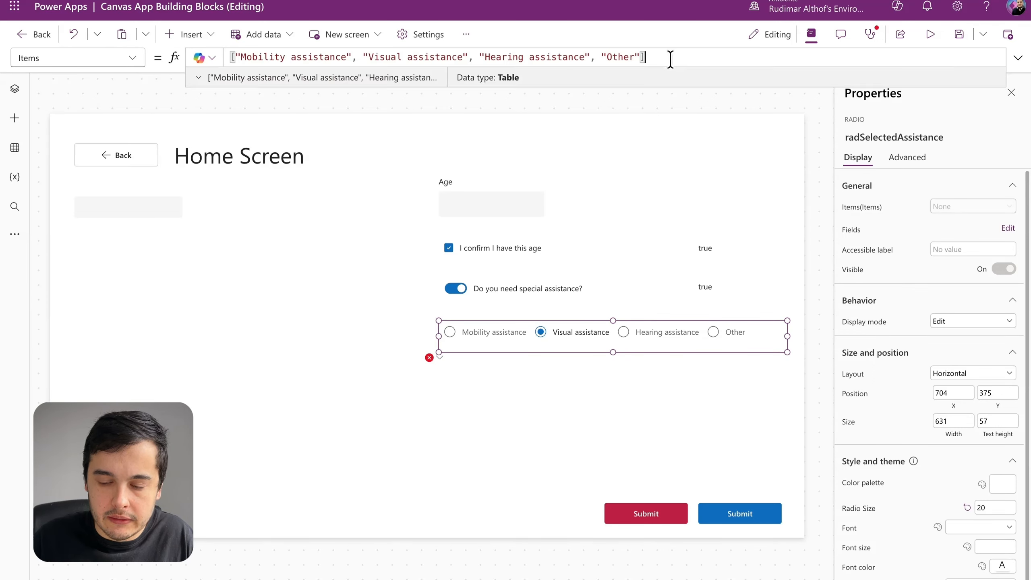
{"action": "left_click", "coordinate": [236, 57], "text": "shift"}
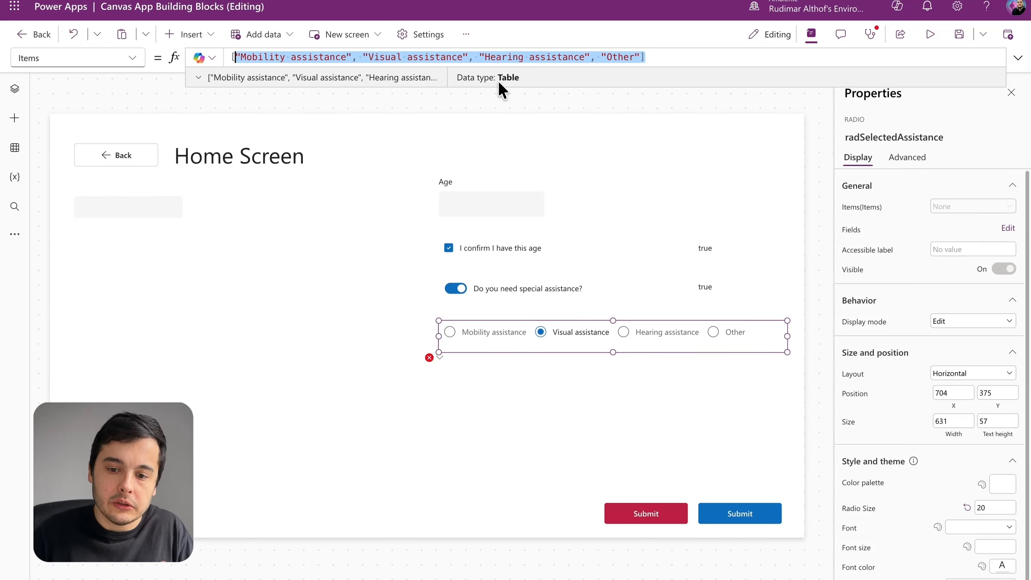
{"action": "left_click", "coordinate": [198, 77]}
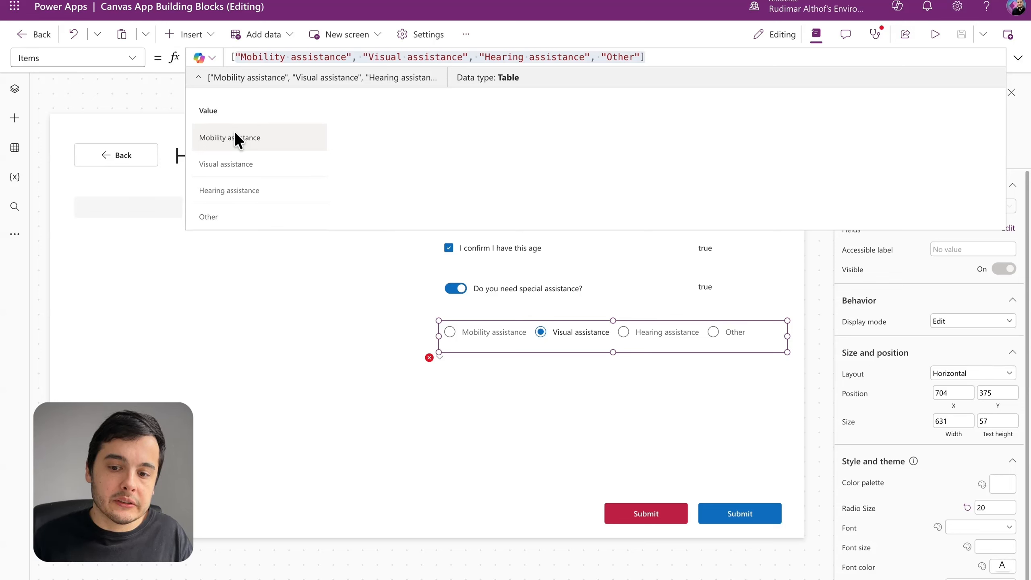
{"action": "left_click", "coordinate": [320, 59]}
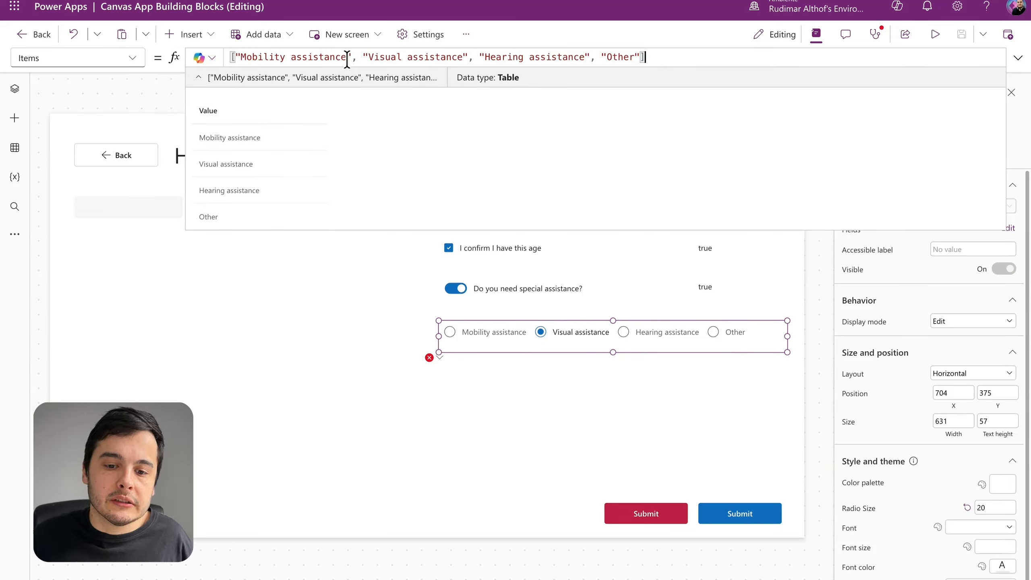
{"action": "left_click_drag", "start_coordinate": [357, 58], "coordinate": [238, 54]}
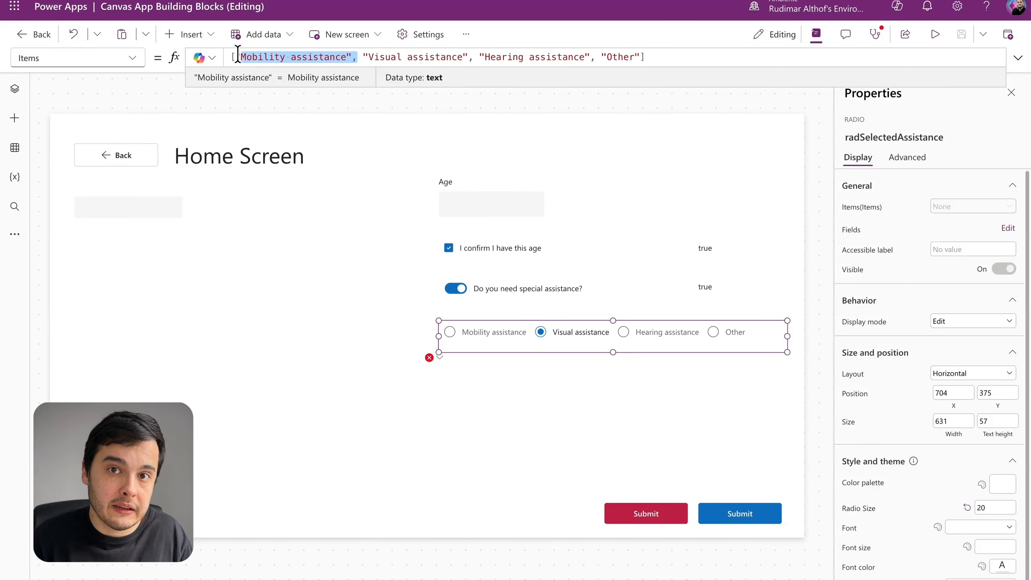
Step: Extend the formula of the text control below the radio group to radSelectedAssistance.Selected.Value
{"action": "left_click", "coordinate": [478, 362]}
{"action": "left_click", "coordinate": [416, 60]}
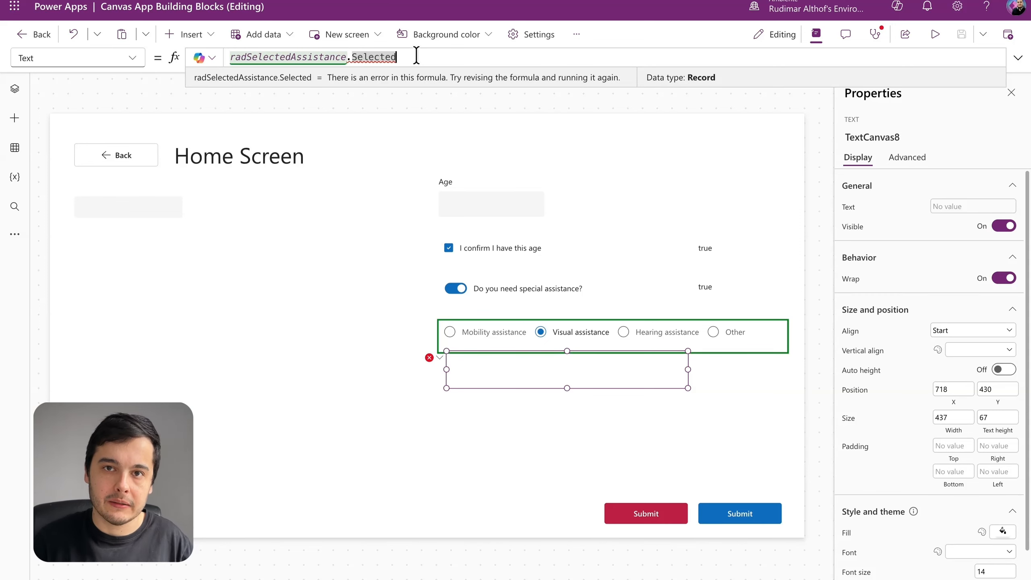
{"action": "type", "text": "."}
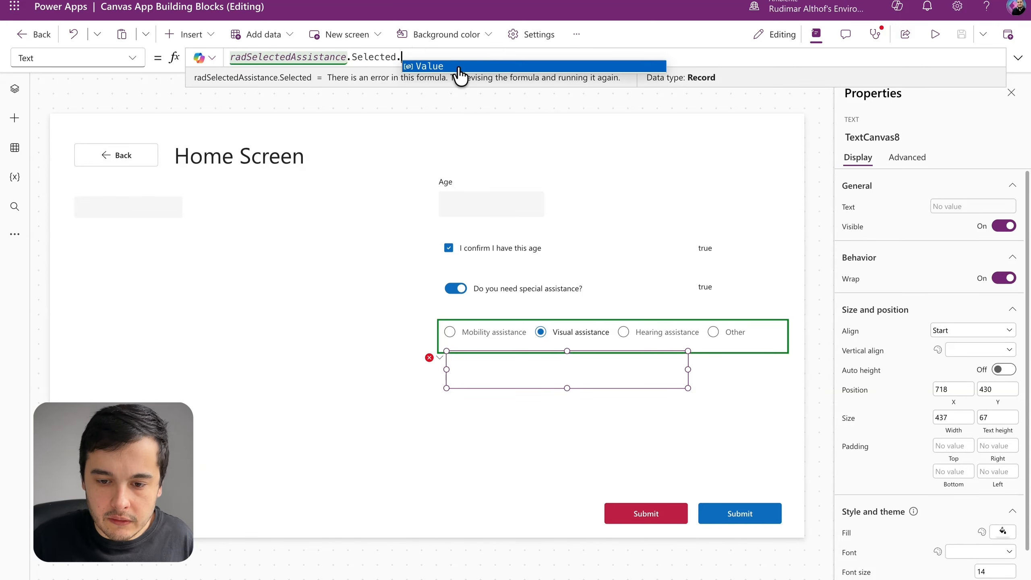
{"action": "left_click", "coordinate": [458, 66]}
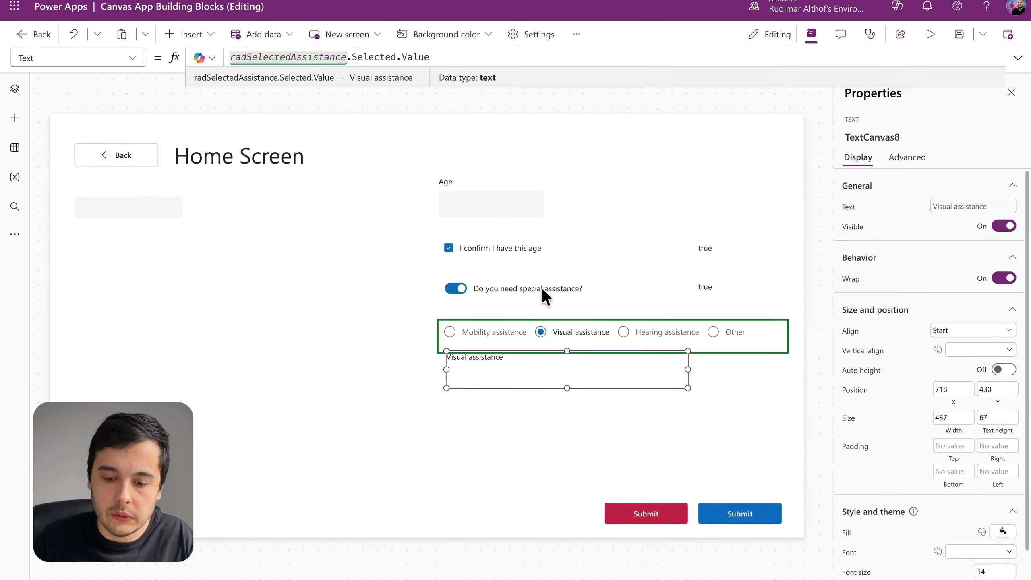
Step: Move the selected-assistance text control to about X 704, Y 444 and reduce its height to about 44
{"action": "left_click_drag", "start_coordinate": [506, 362], "coordinate": [499, 369]}
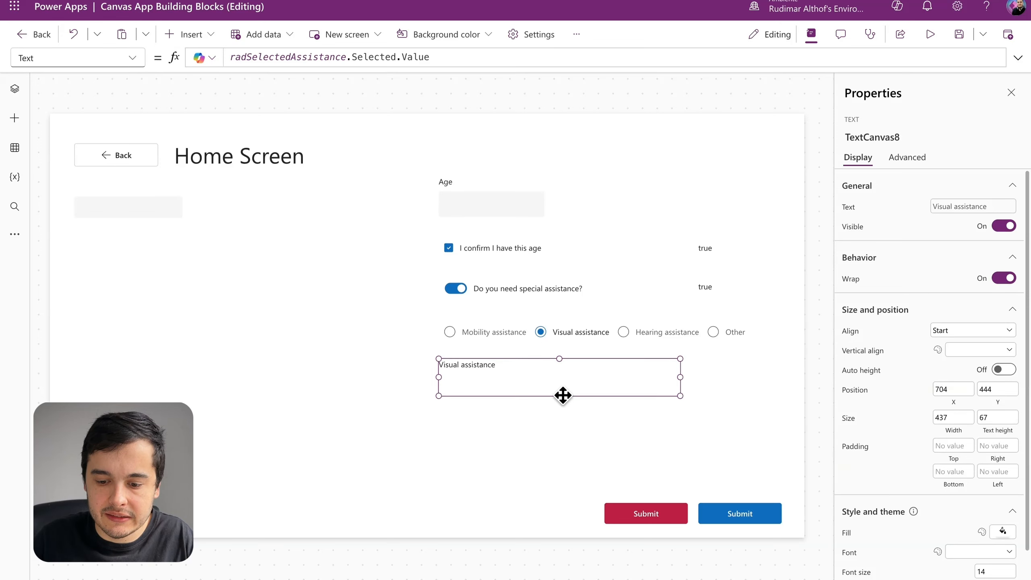
{"action": "left_click_drag", "start_coordinate": [562, 391], "coordinate": [564, 379]}
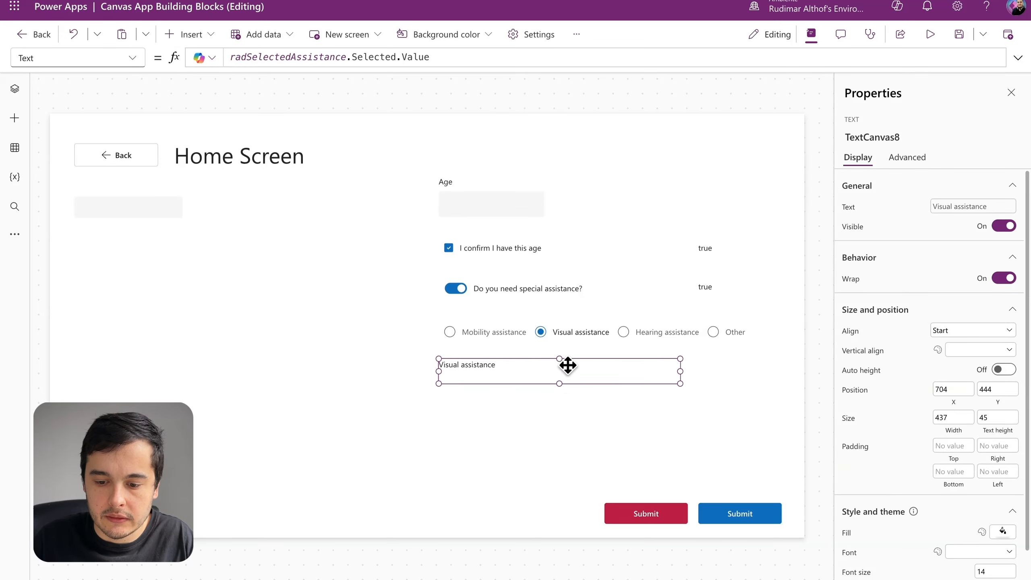
Step: Preview the app and test the radio group by selecting Hearing assistance, Other and Visual assistance in turn
{"action": "left_click", "coordinate": [934, 36]}
{"action": "left_click", "coordinate": [790, 327]}
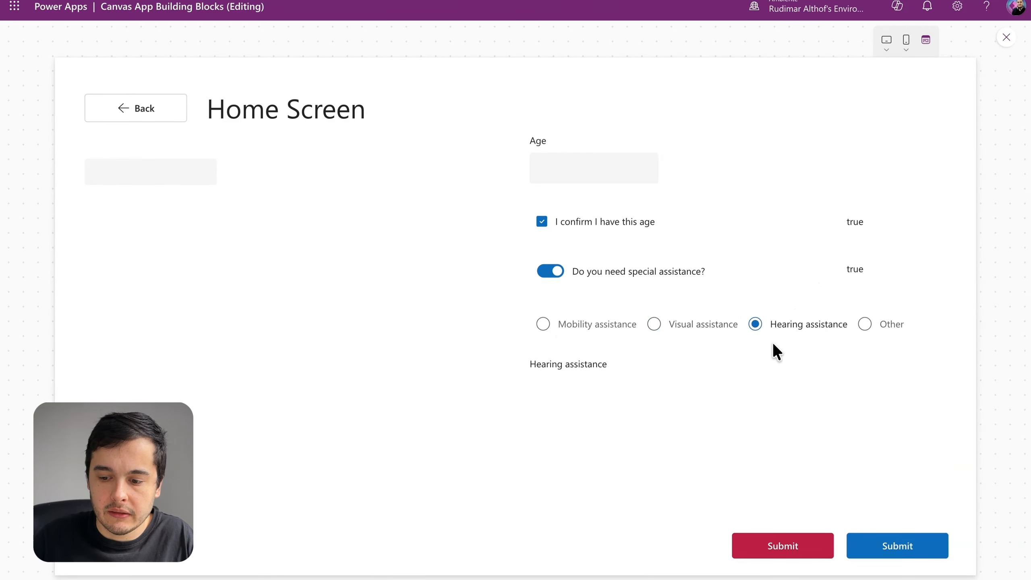
{"action": "left_click", "coordinate": [876, 328]}
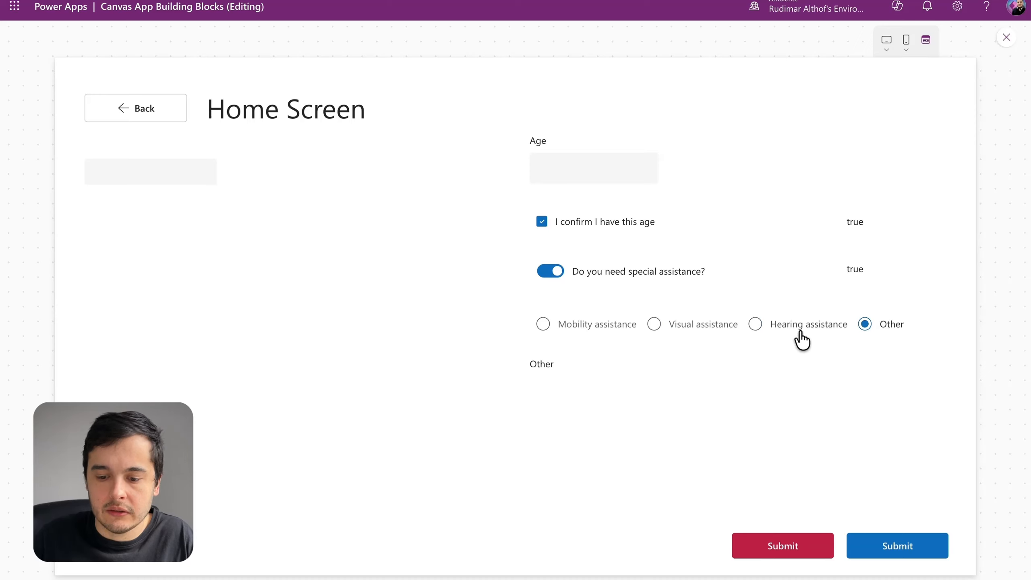
{"action": "left_click", "coordinate": [711, 333]}
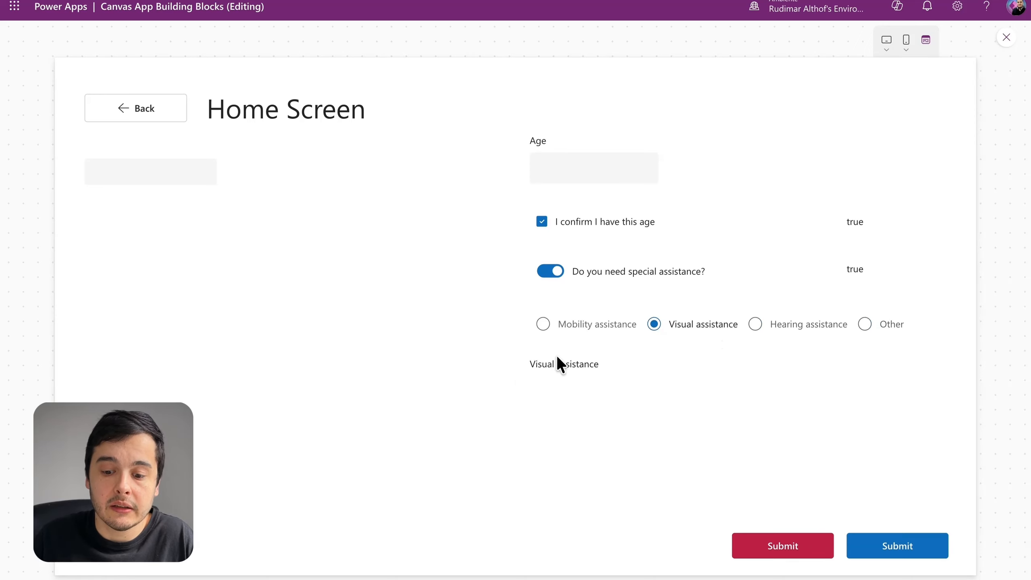